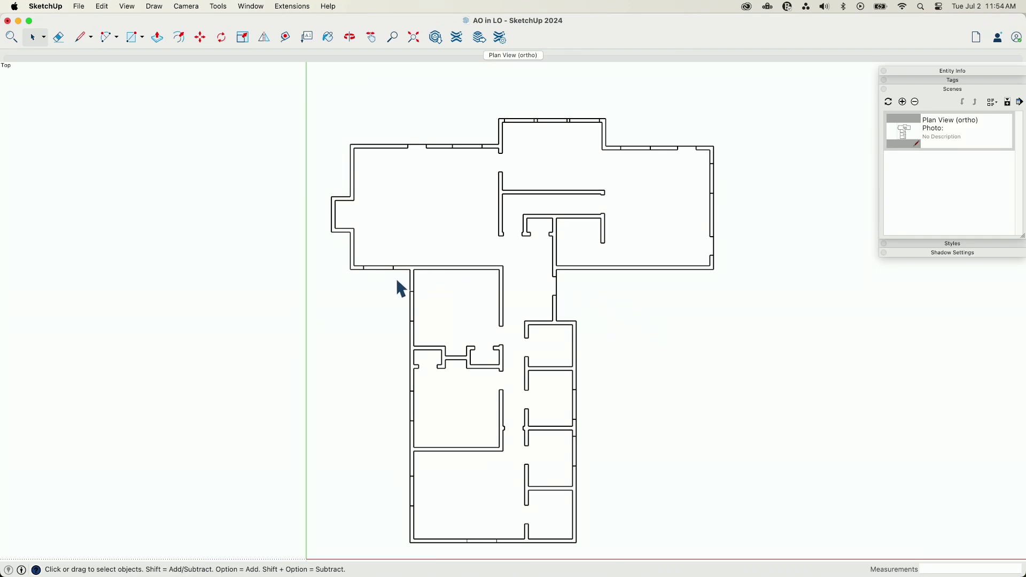
Step: Orbit and zoom around the T-shaped floor plan to view its walls from several oblique angles
{"action": "mouse_move", "coordinate": [726, 385]}
{"action": "middle_mouse_down"}
{"action": "mouse_move", "coordinate": [556, 268]}
{"action": "mouse_move", "coordinate": [582, 177]}
{"action": "middle_mouse_up"}
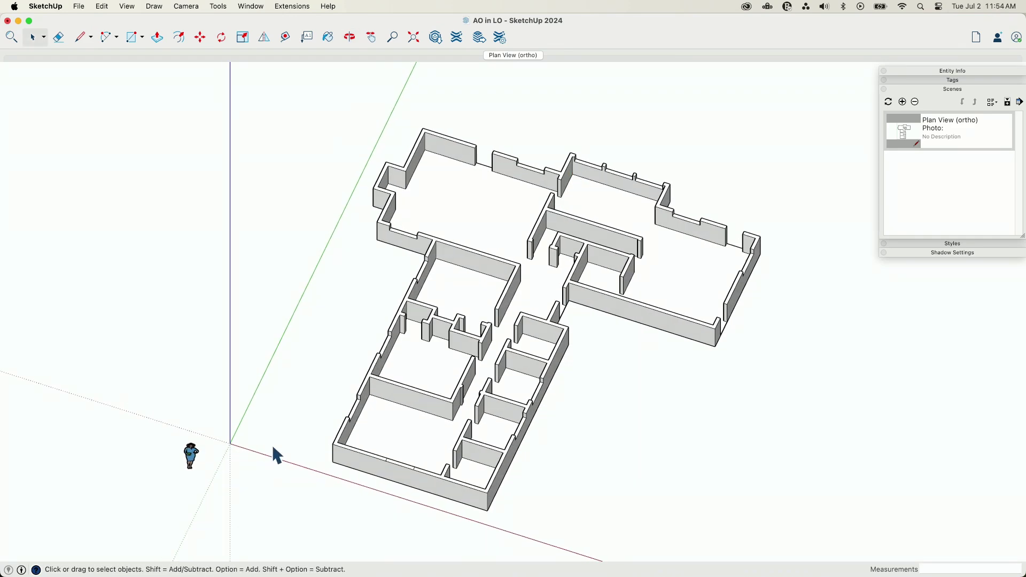
{"action": "key", "text": "e"}
{"action": "mouse_move", "coordinate": [615, 471]}
{"action": "middle_mouse_down"}
{"action": "mouse_move", "coordinate": [596, 447]}
{"action": "mouse_move", "coordinate": [575, 319]}
{"action": "mouse_move", "coordinate": [572, 342]}
{"action": "middle_mouse_up"}
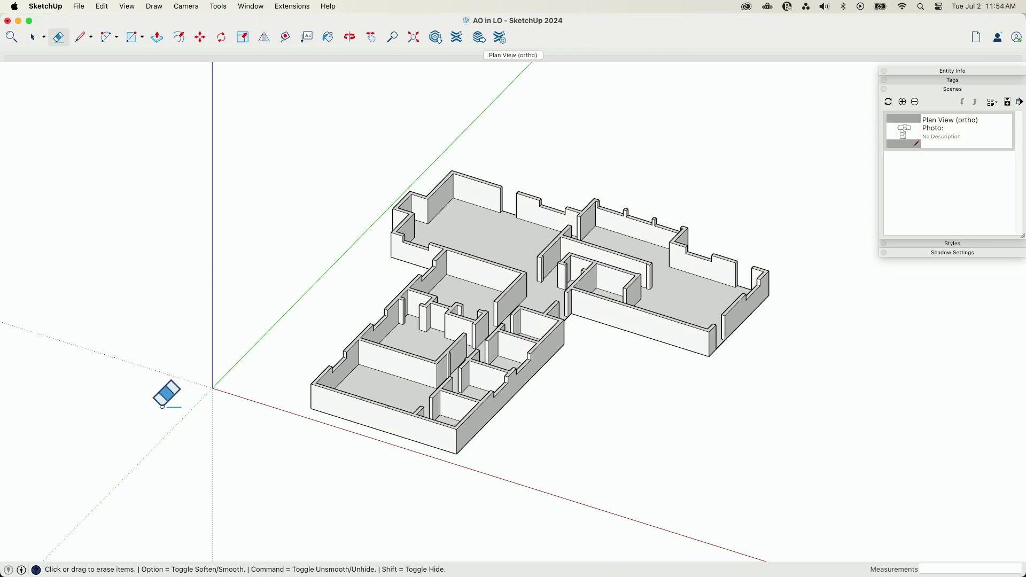
{"action": "mouse_move", "coordinate": [160, 377]}
{"action": "middle_mouse_down"}
{"action": "mouse_move", "coordinate": [366, 378]}
{"action": "mouse_move", "coordinate": [410, 364]}
{"action": "mouse_move", "coordinate": [187, 428]}
{"action": "mouse_move", "coordinate": [374, 414]}
{"action": "middle_mouse_up"}
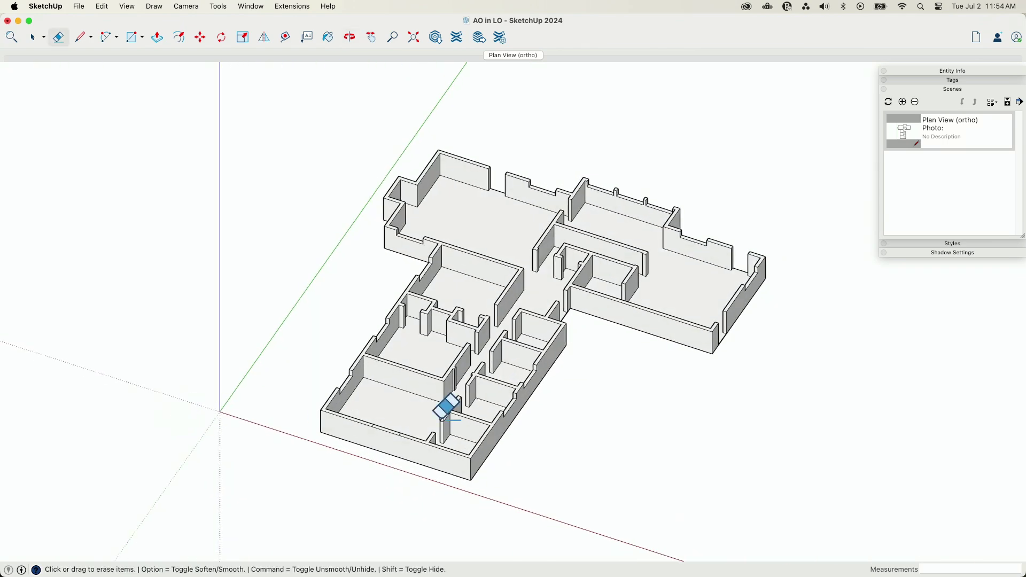
{"action": "middle_click_drag", "start_coordinate": [534, 327], "coordinate": [496, 368]}
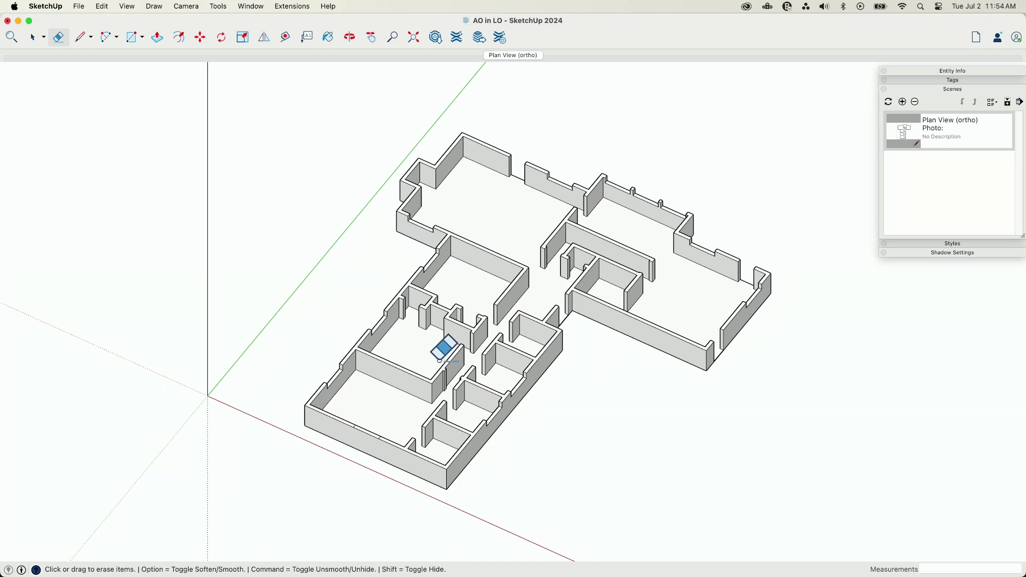
{"action": "scroll", "coordinate": [524, 415], "scroll_direction": "up", "scroll_amount": 6}
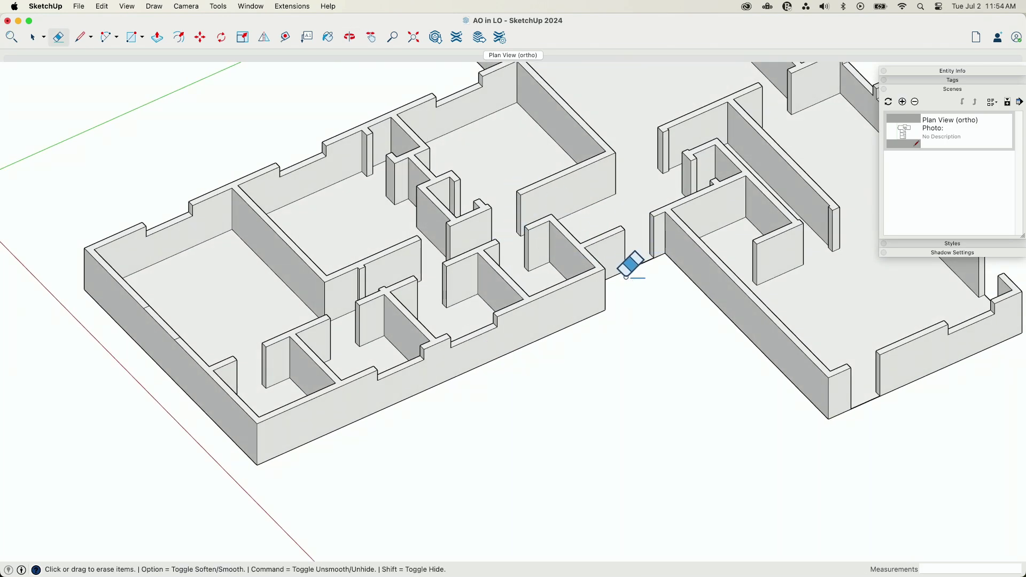
{"action": "key", "text": "l"}
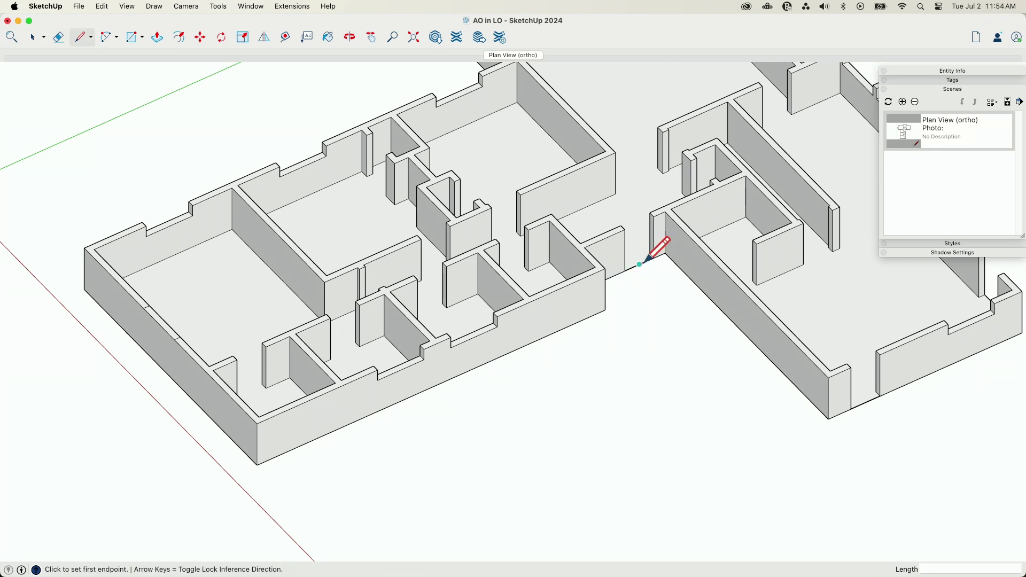
{"action": "middle_click_drag", "start_coordinate": [309, 412], "coordinate": [393, 406]}
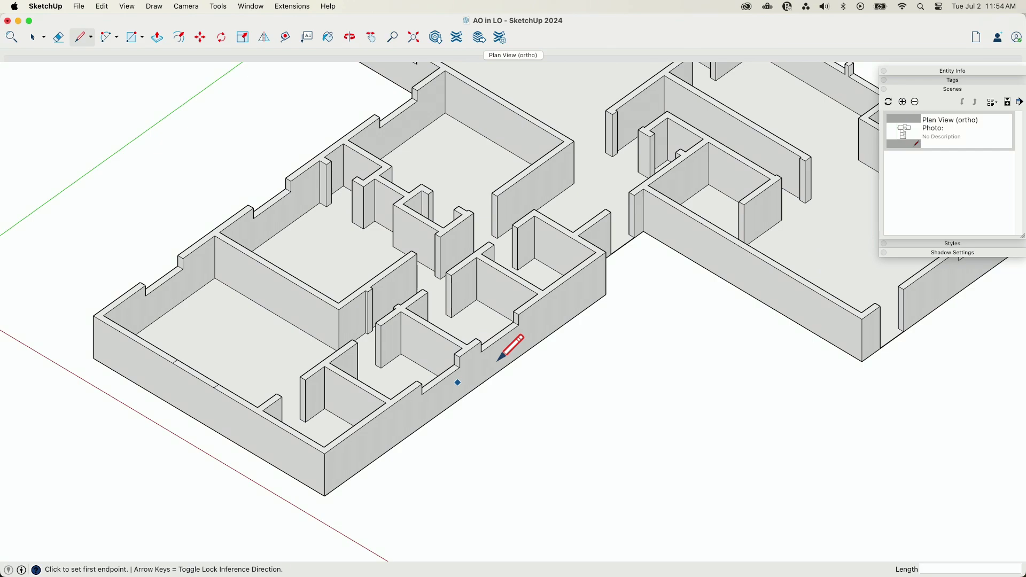
{"action": "mouse_move", "coordinate": [497, 361]}
{"action": "middle_mouse_down"}
{"action": "mouse_move", "coordinate": [389, 451]}
{"action": "mouse_move", "coordinate": [623, 256]}
{"action": "mouse_move", "coordinate": [649, 310]}
{"action": "mouse_move", "coordinate": [746, 220]}
{"action": "mouse_move", "coordinate": [713, 207]}
{"action": "mouse_move", "coordinate": [591, 270]}
{"action": "mouse_move", "coordinate": [522, 384]}
{"action": "mouse_move", "coordinate": [367, 488]}
{"action": "middle_mouse_up"}
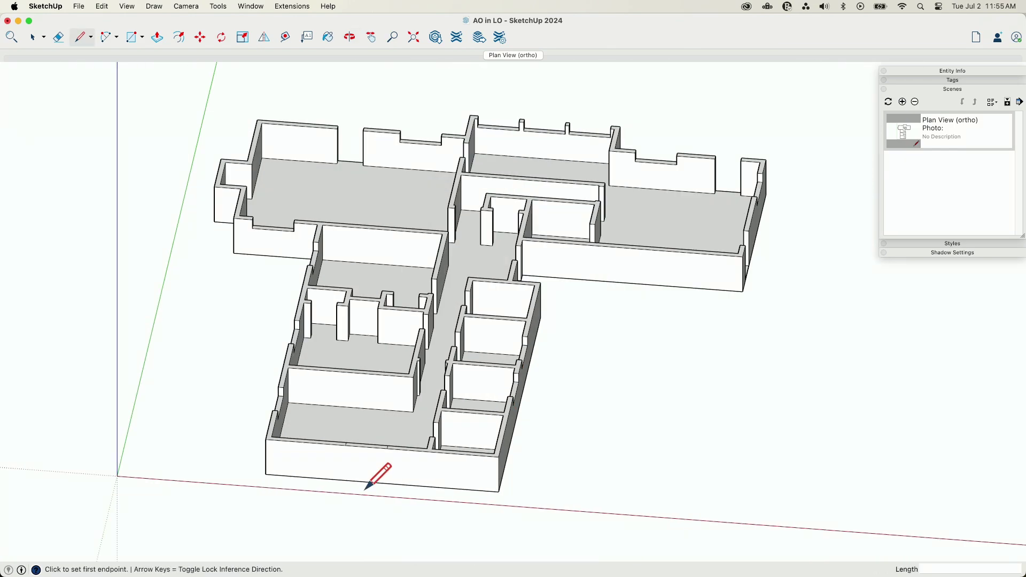
{"action": "middle_click_drag", "start_coordinate": [408, 412], "coordinate": [810, 331]}
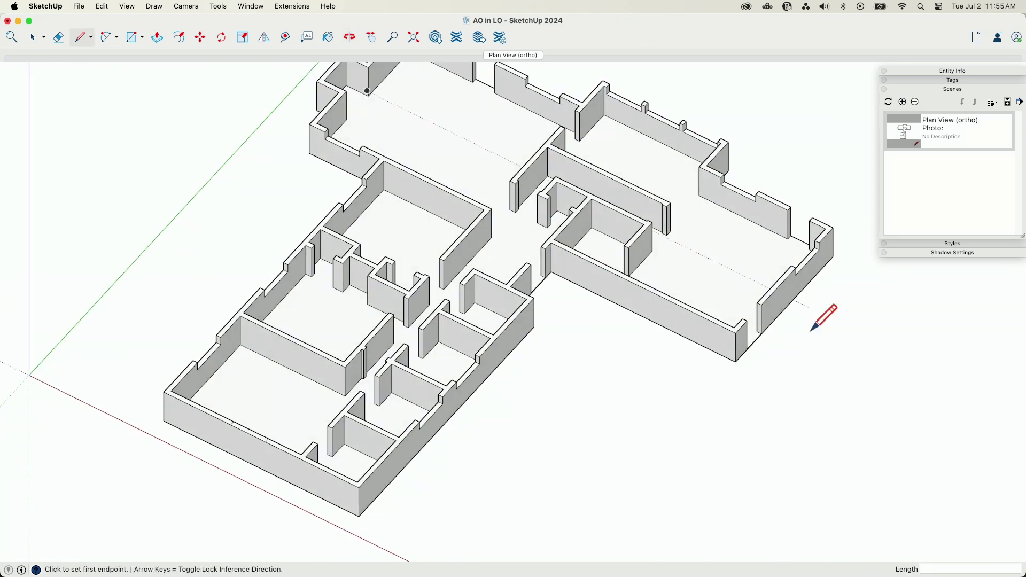
{"action": "middle_click_drag", "start_coordinate": [219, 268], "coordinate": [310, 284]}
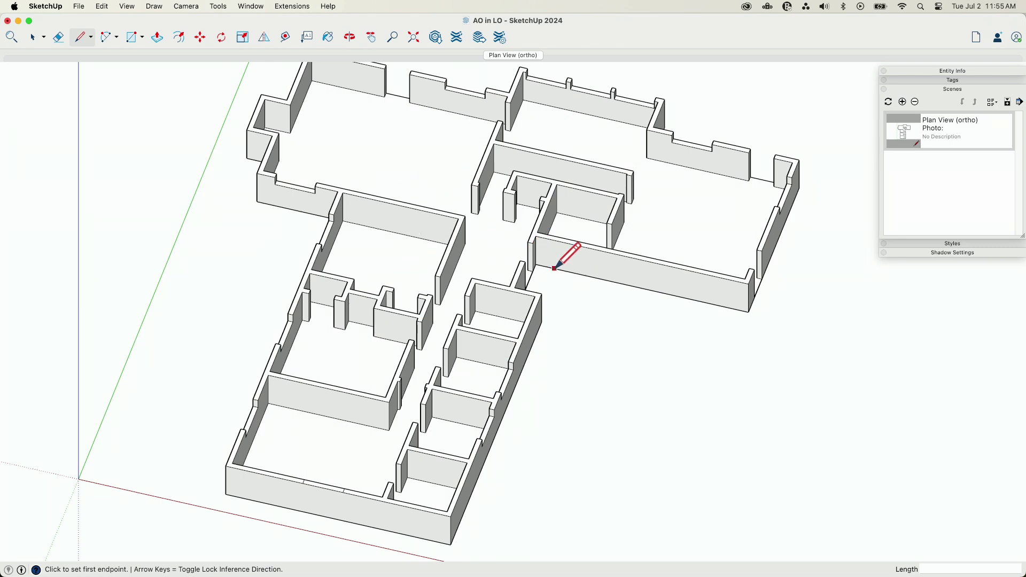
{"action": "mouse_move", "coordinate": [554, 269]}
{"action": "middle_mouse_down"}
{"action": "mouse_move", "coordinate": [431, 233]}
{"action": "mouse_move", "coordinate": [477, 192]}
{"action": "mouse_move", "coordinate": [447, 207]}
{"action": "middle_mouse_up"}
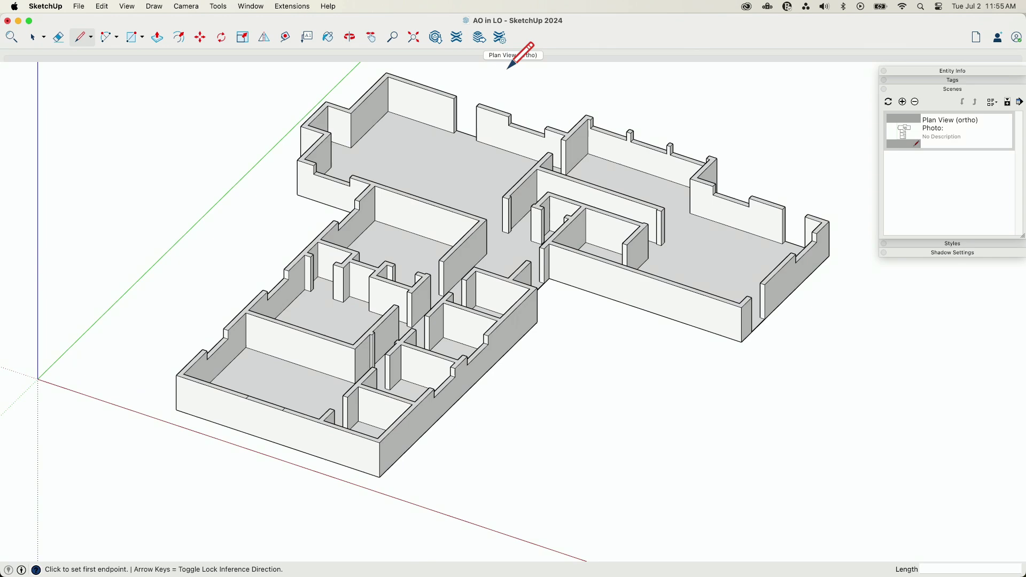
Step: Switch back to the Plan View (ortho) scene and save the AO in LO model
{"action": "left_click", "coordinate": [506, 55]}
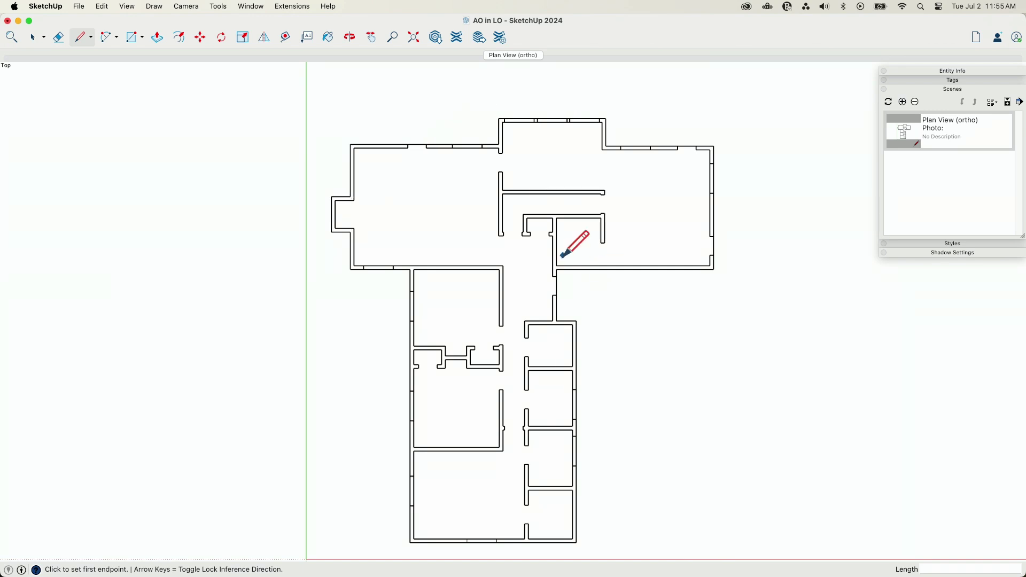
{"action": "left_click", "coordinate": [79, 6]}
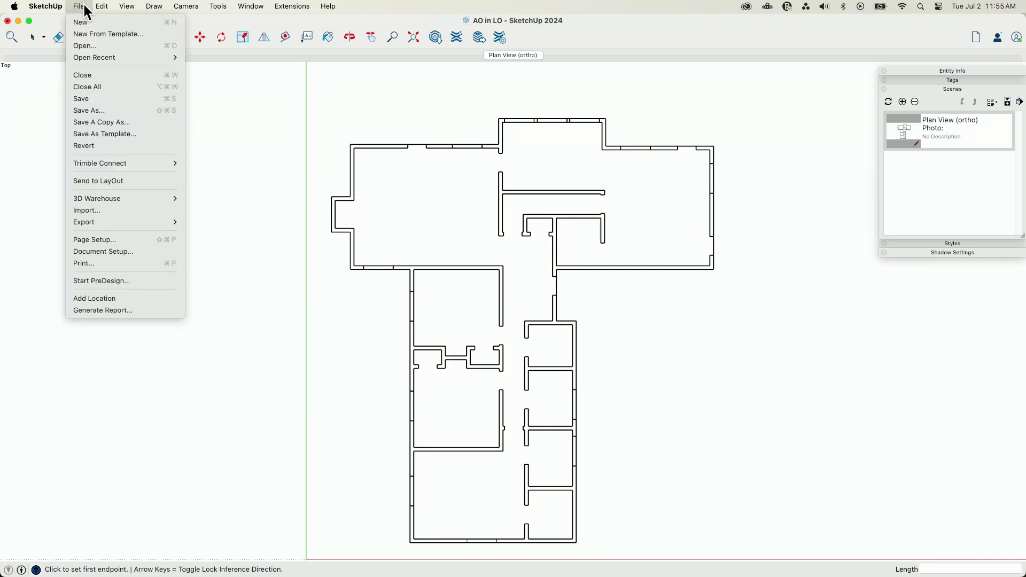
{"action": "left_click", "coordinate": [90, 102]}
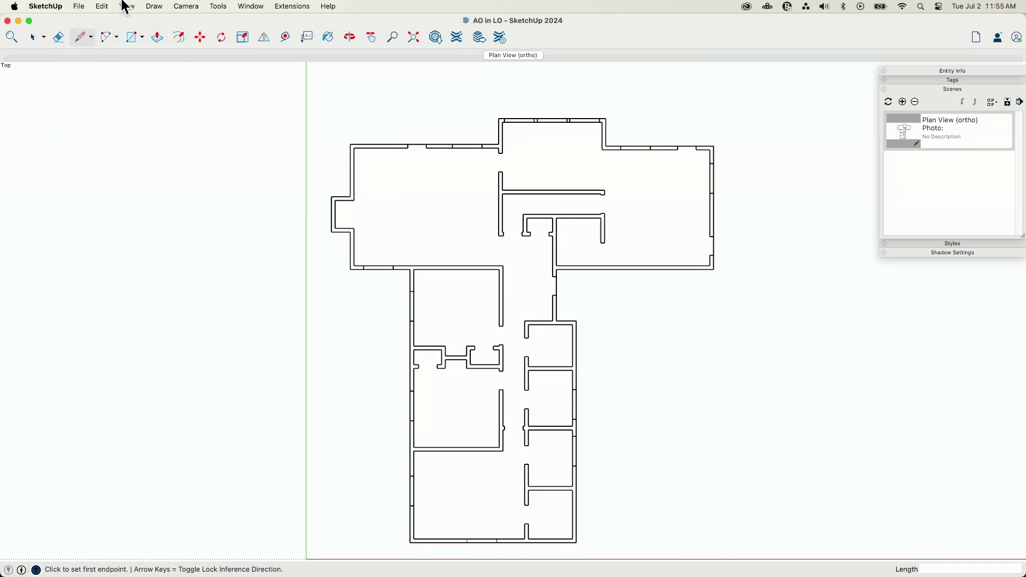
{"action": "left_click", "coordinate": [79, 7]}
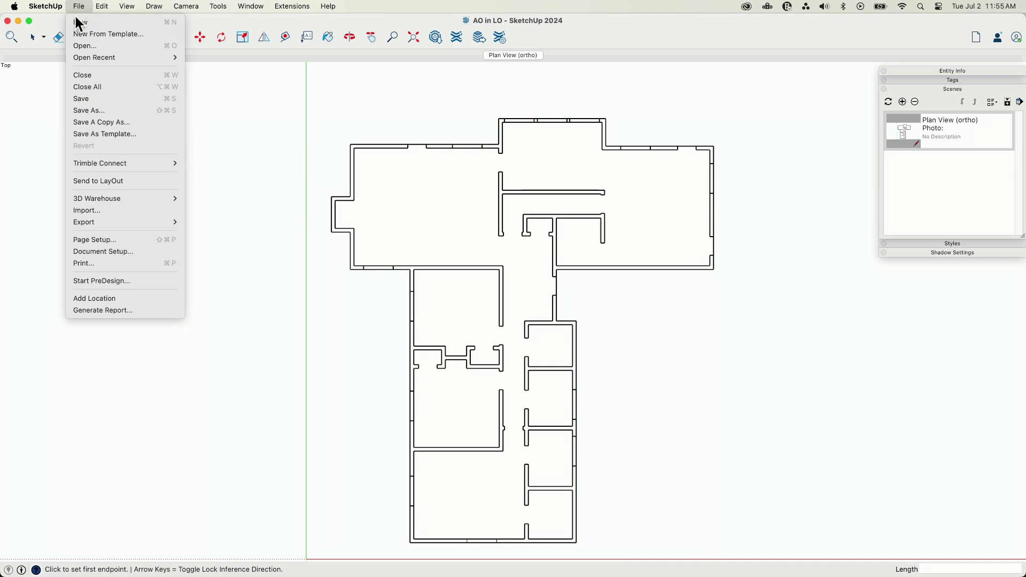
Step: Send the model to LayOut and start the document from a Plain Paper template
{"action": "left_click", "coordinate": [99, 185]}
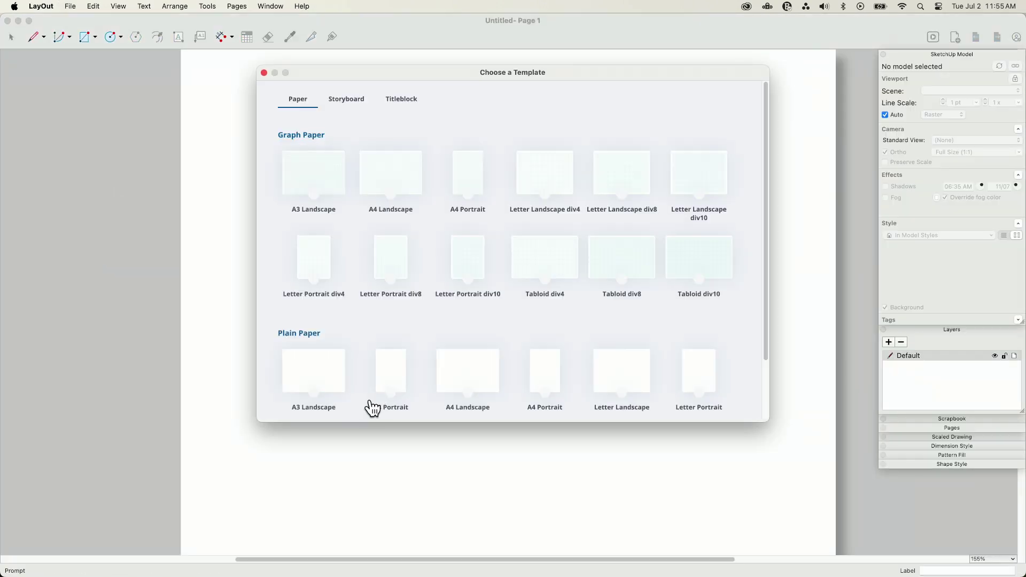
{"action": "left_click", "coordinate": [619, 368]}
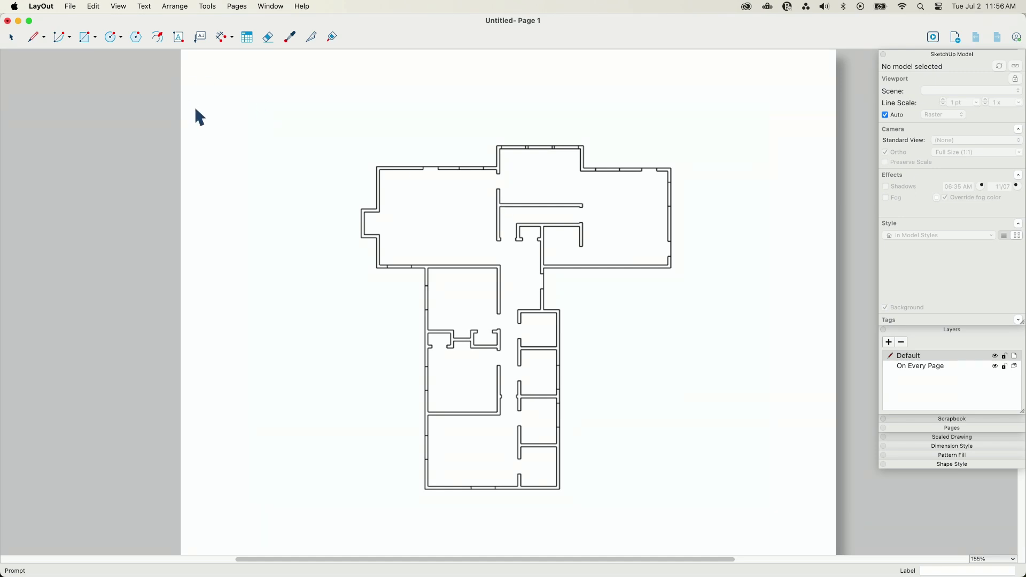
Step: Back in SketchUp, turn on shadows in the Shadow Settings panel
{"action": "key", "text": "super+Tab"}
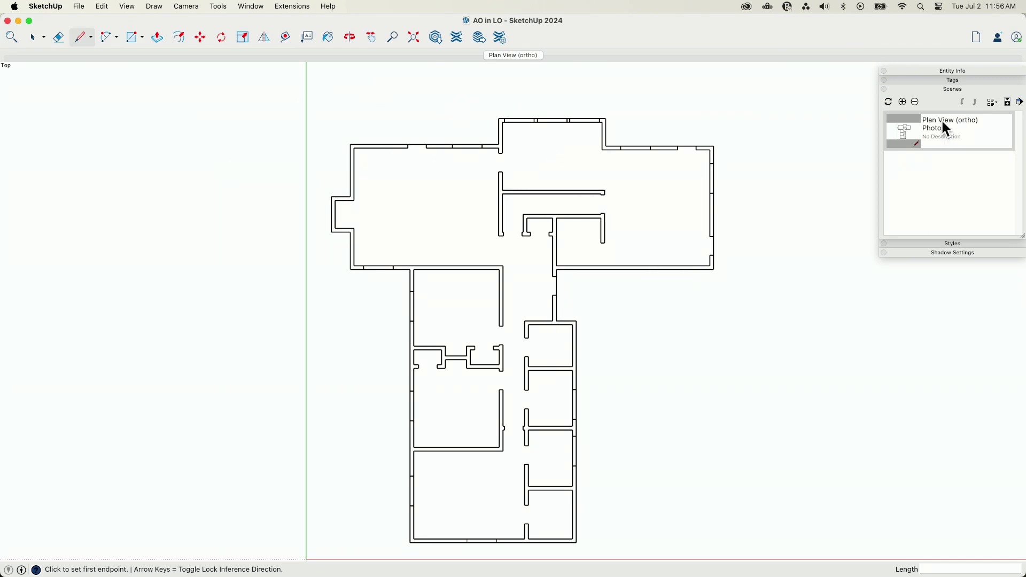
{"action": "left_click", "coordinate": [950, 254]}
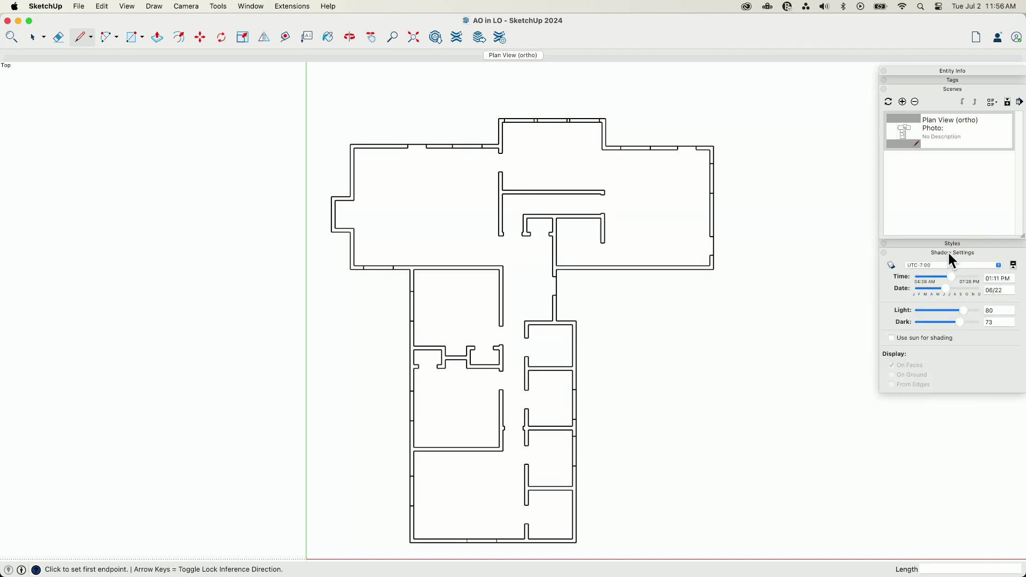
{"action": "left_click", "coordinate": [891, 265]}
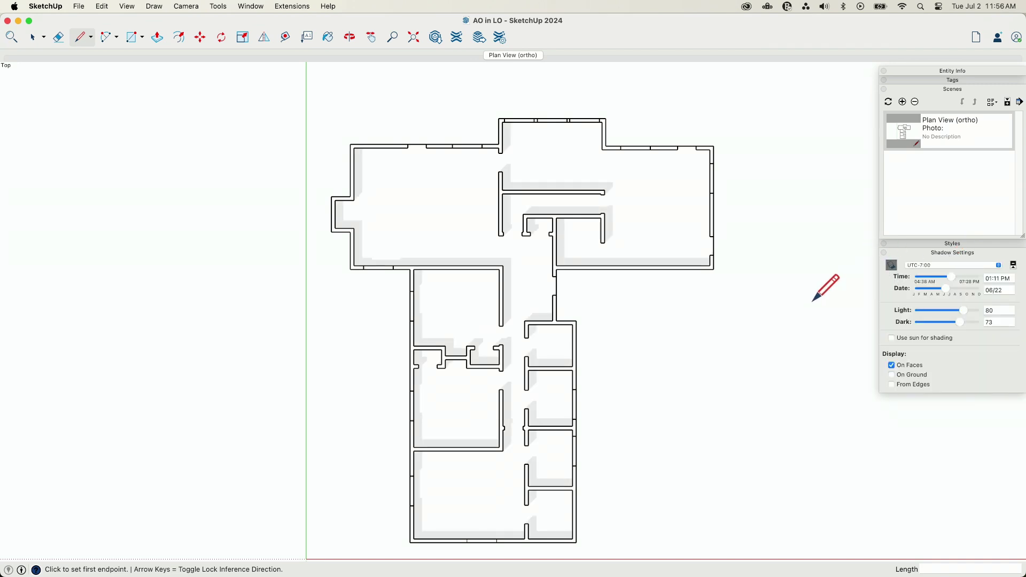
Step: Set the shadows to 10:50 AM on 06/09 with Light 57 and Dark 69
{"action": "left_click_drag", "start_coordinate": [947, 290], "coordinate": [945, 322]}
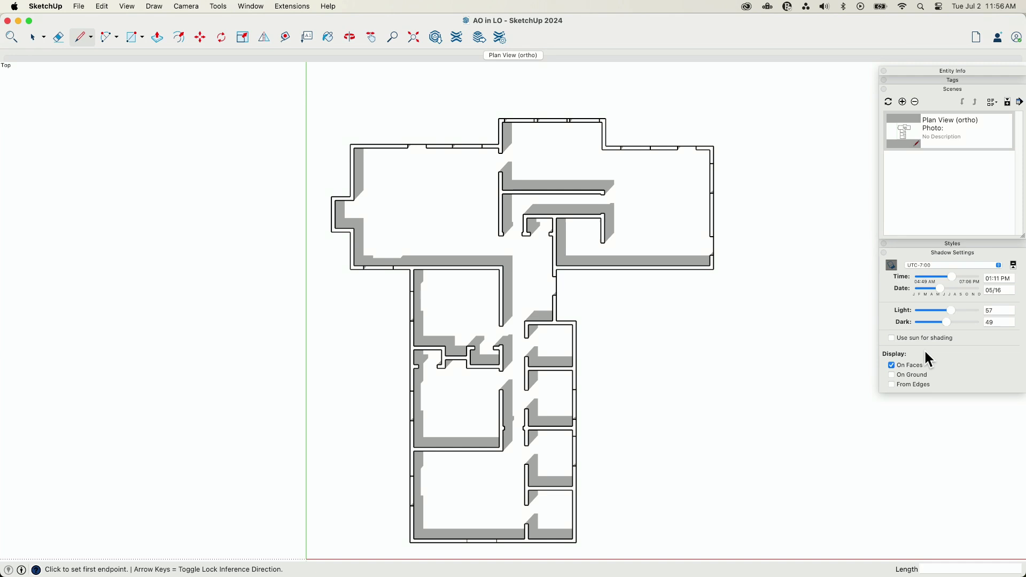
{"action": "mouse_move", "coordinate": [946, 322]}
{"action": "left_mouse_down"}
{"action": "mouse_move", "coordinate": [935, 321]}
{"action": "mouse_move", "coordinate": [956, 323]}
{"action": "mouse_move", "coordinate": [938, 323]}
{"action": "left_mouse_up"}
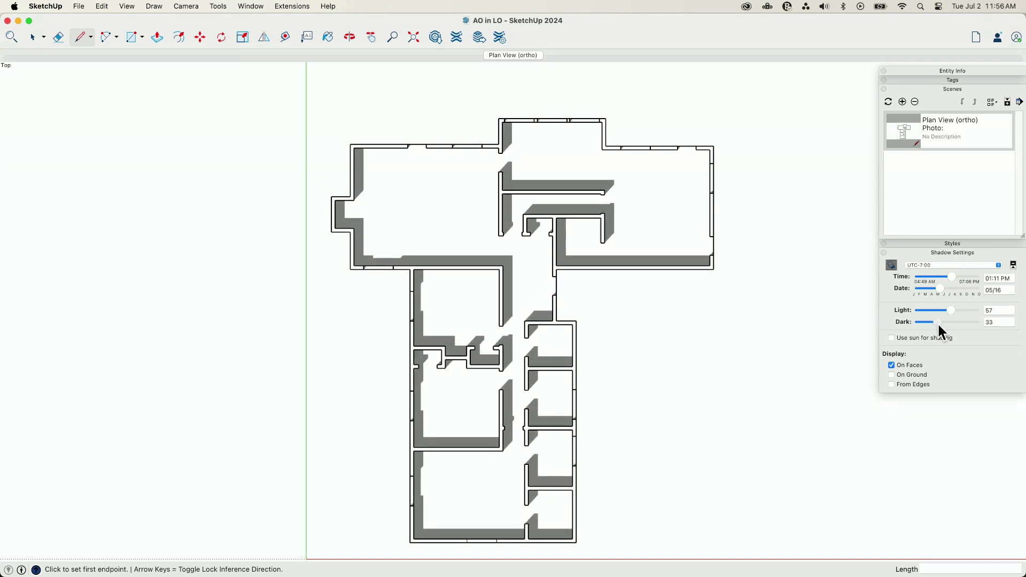
{"action": "mouse_move", "coordinate": [951, 276]}
{"action": "left_mouse_down"}
{"action": "mouse_move", "coordinate": [925, 277]}
{"action": "mouse_move", "coordinate": [950, 288]}
{"action": "mouse_move", "coordinate": [938, 289]}
{"action": "mouse_move", "coordinate": [944, 278]}
{"action": "mouse_move", "coordinate": [943, 288]}
{"action": "left_mouse_up"}
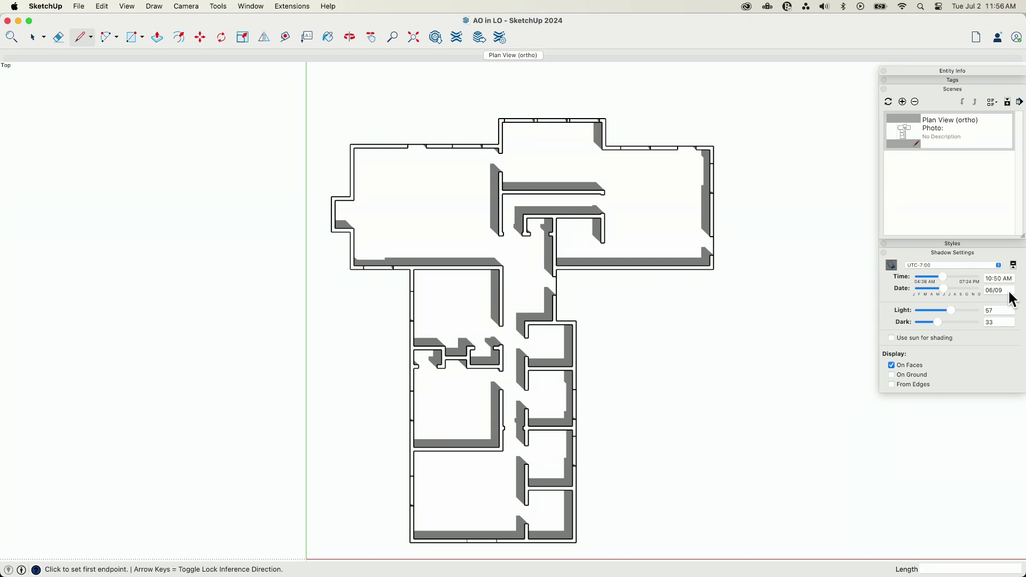
{"action": "left_click_drag", "start_coordinate": [937, 323], "coordinate": [957, 324]}
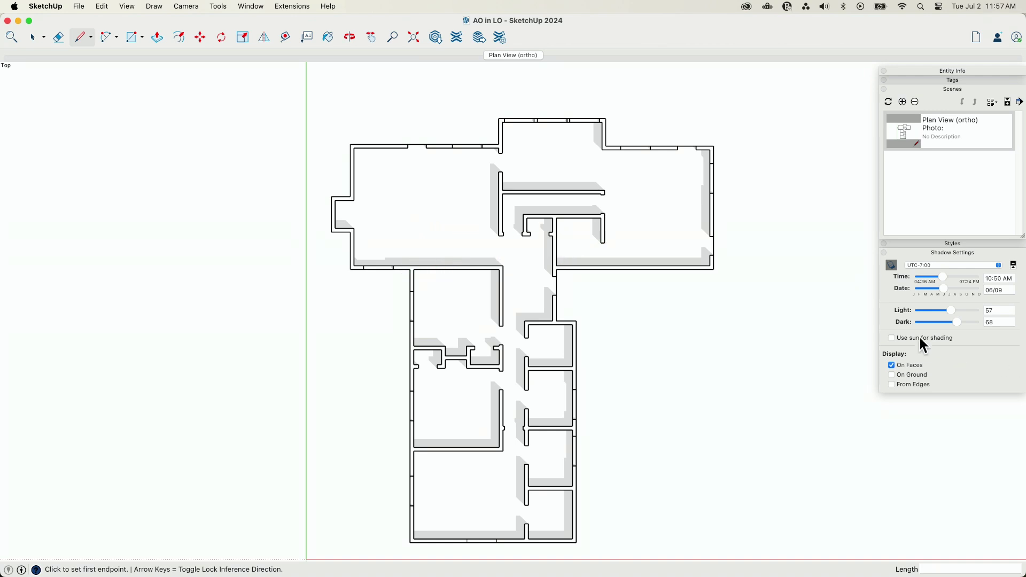
{"action": "left_click_drag", "start_coordinate": [962, 324], "coordinate": [963, 324]}
Step: Try On Ground shadows, then update the Plan View (ortho) scene's properties and save the model
{"action": "left_click", "coordinate": [892, 376]}
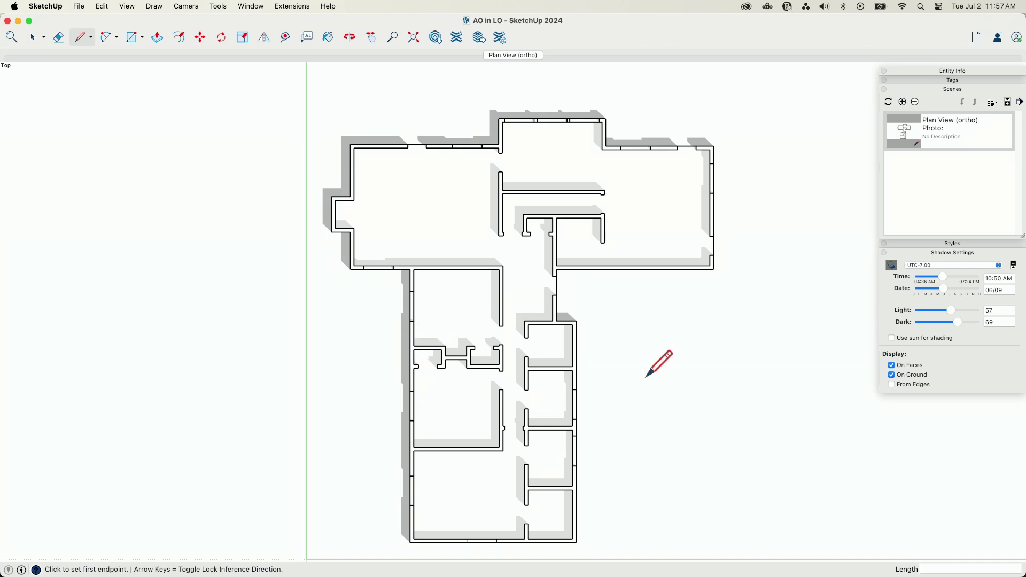
{"action": "left_click", "coordinate": [893, 376]}
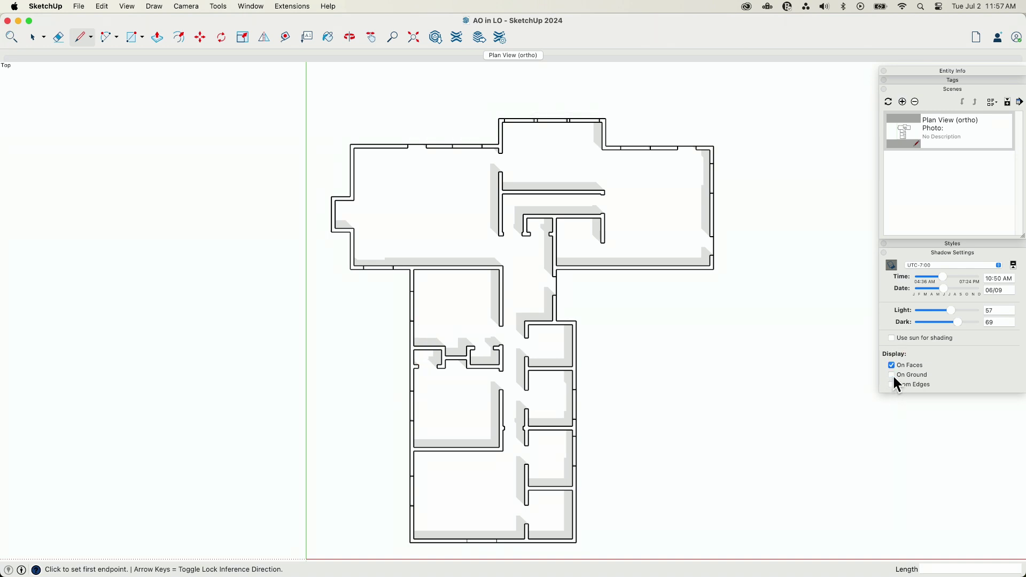
{"action": "right_click", "coordinate": [901, 133]}
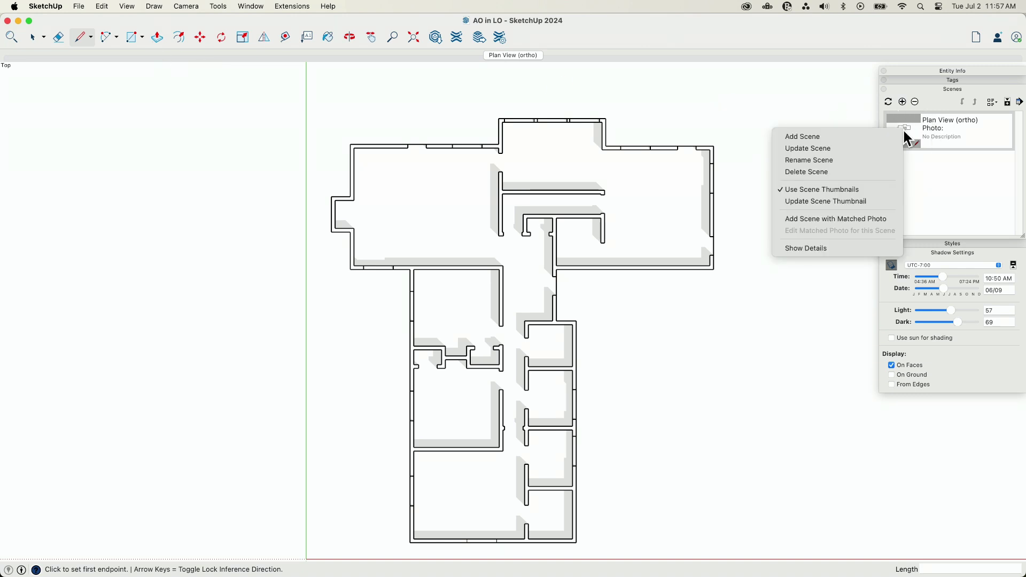
{"action": "left_click", "coordinate": [845, 148]}
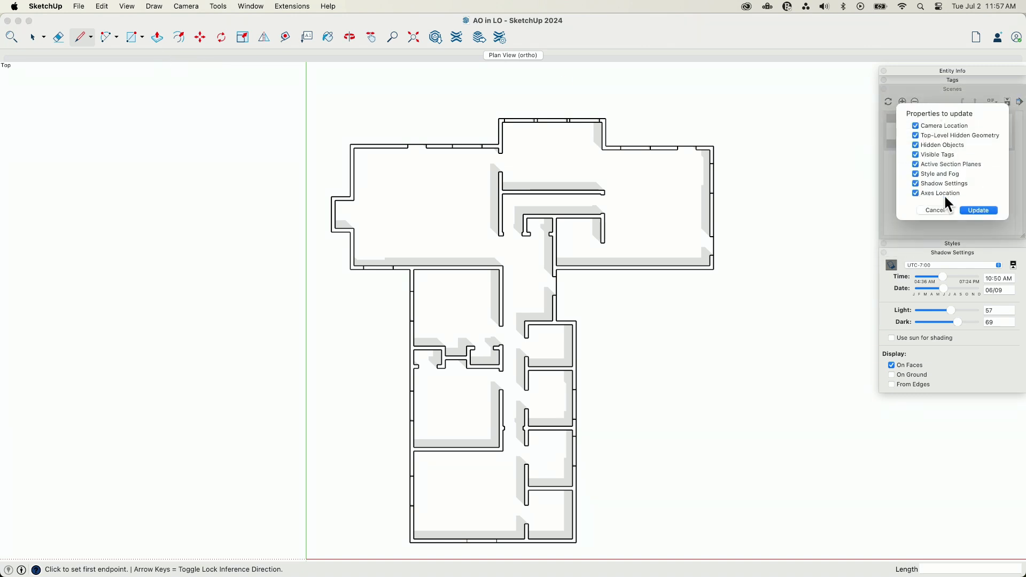
{"action": "left_click", "coordinate": [979, 210]}
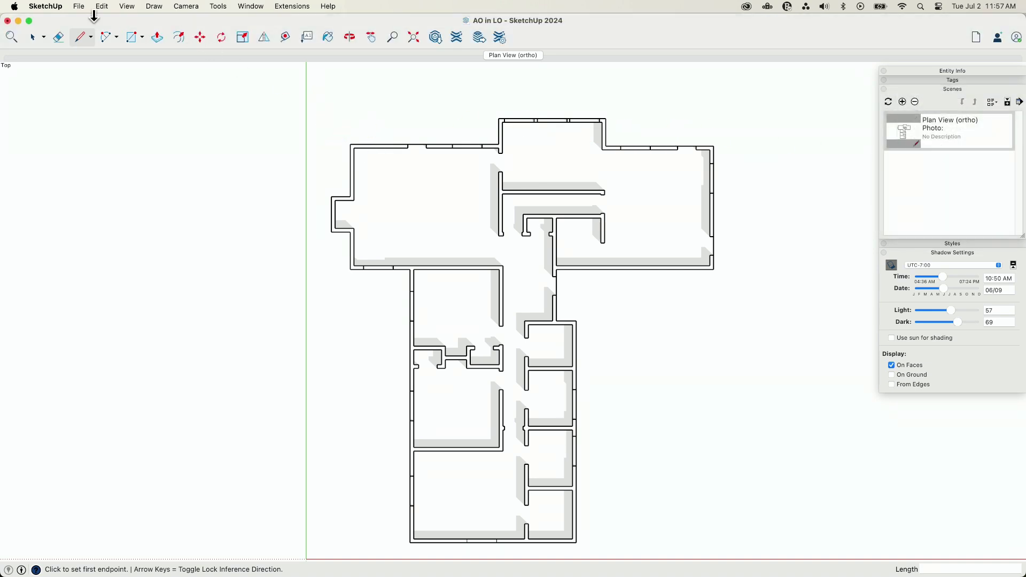
{"action": "left_click", "coordinate": [79, 6]}
{"action": "left_click", "coordinate": [92, 99]}
{"action": "key", "text": "super+Tab"}
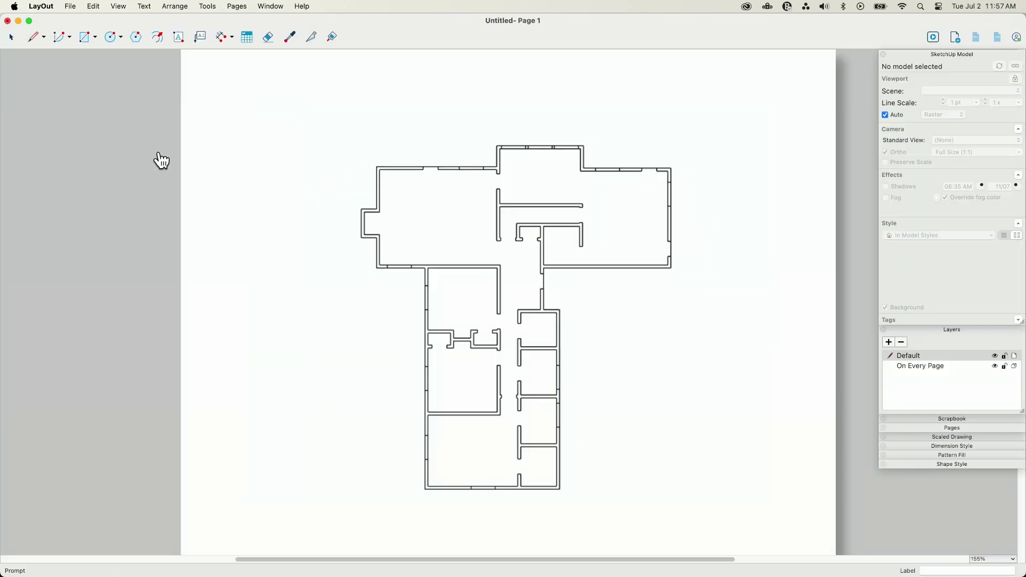
{"action": "left_click", "coordinate": [465, 216]}
{"action": "right_click", "coordinate": [489, 235]}
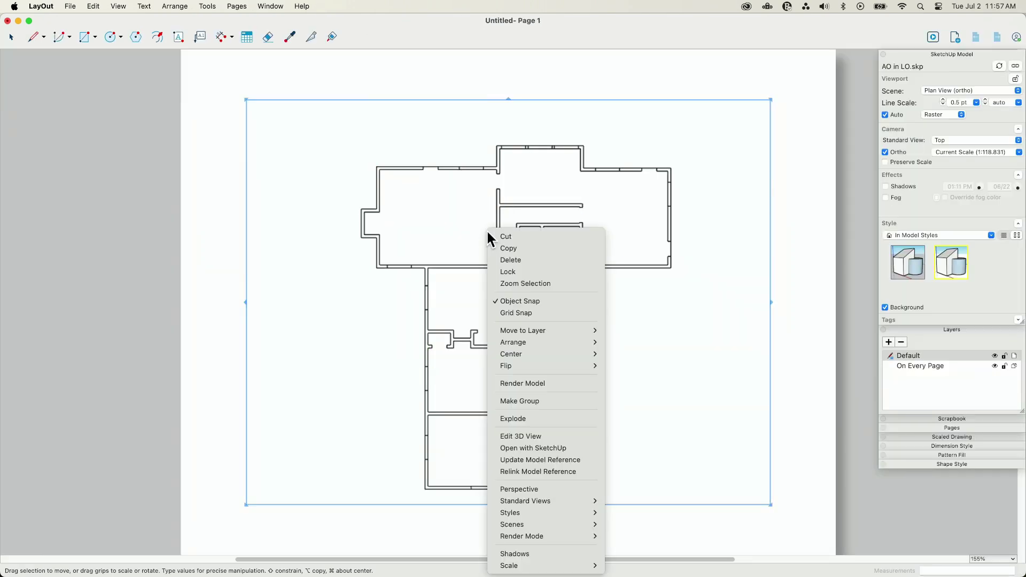
{"action": "left_click", "coordinate": [556, 460]}
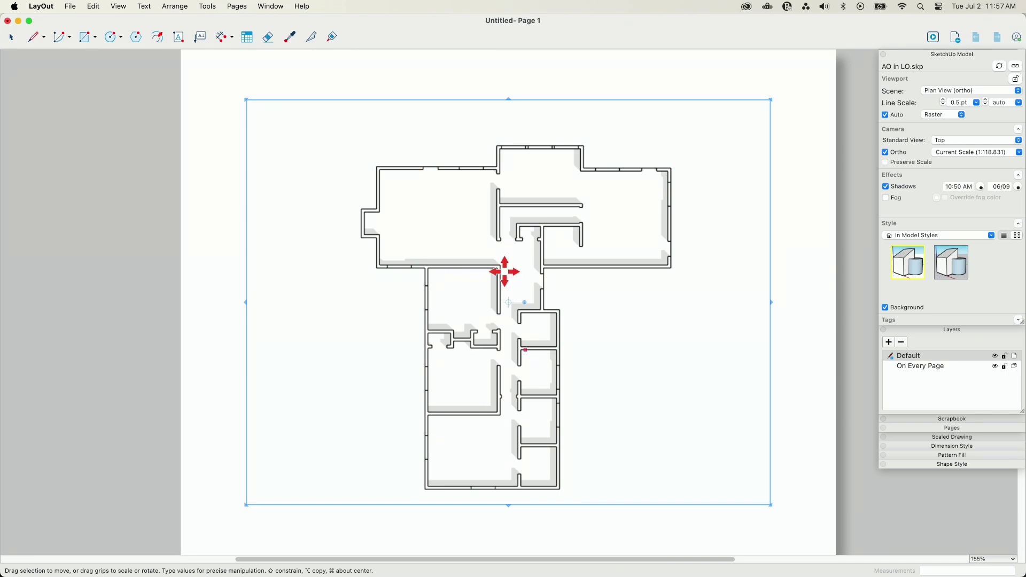
{"action": "left_click", "coordinate": [886, 187]}
{"action": "left_click", "coordinate": [886, 187]}
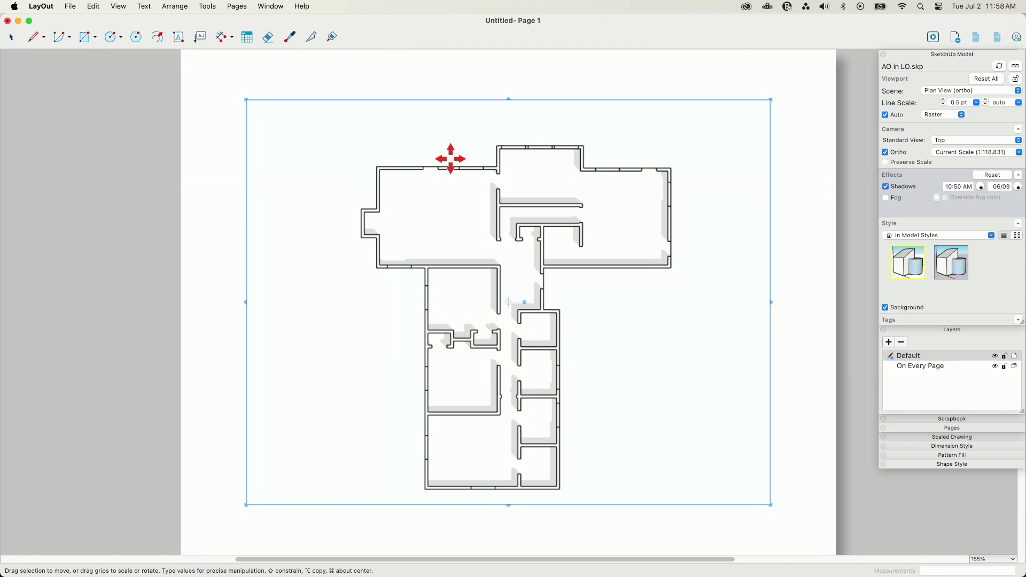
{"action": "left_click", "coordinate": [886, 187]}
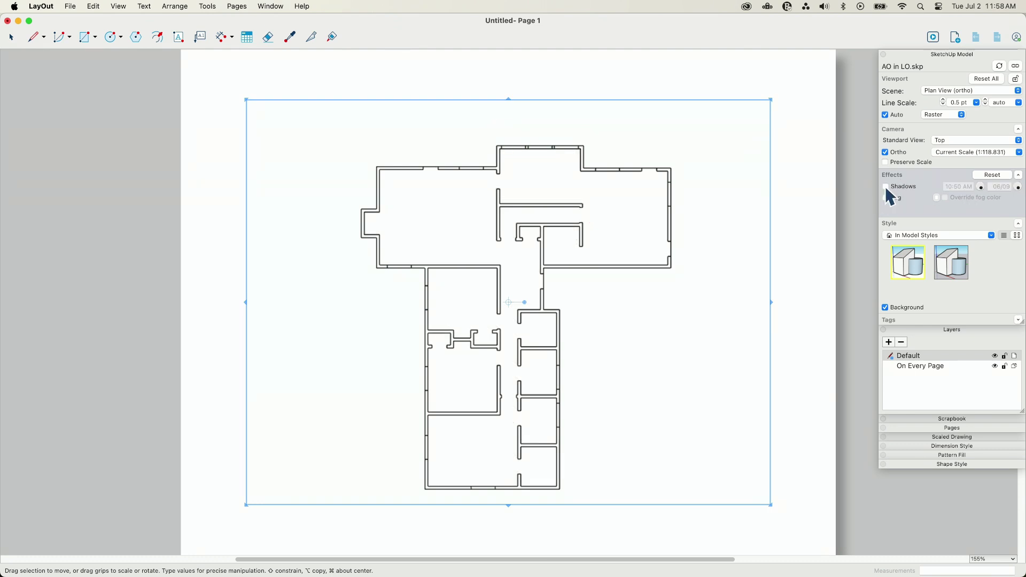
{"action": "left_click", "coordinate": [886, 186]}
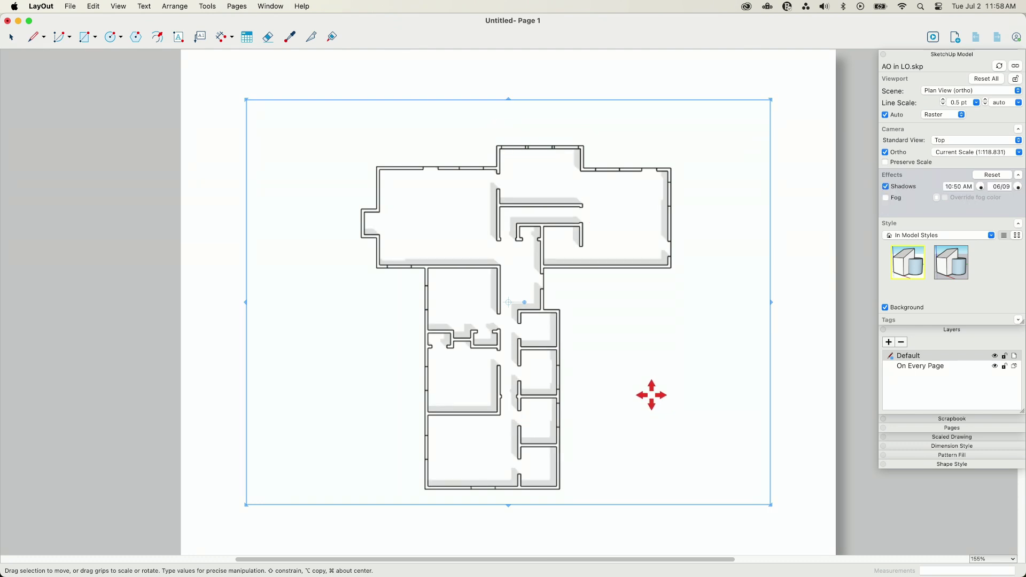
{"action": "left_click", "coordinate": [159, 220]}
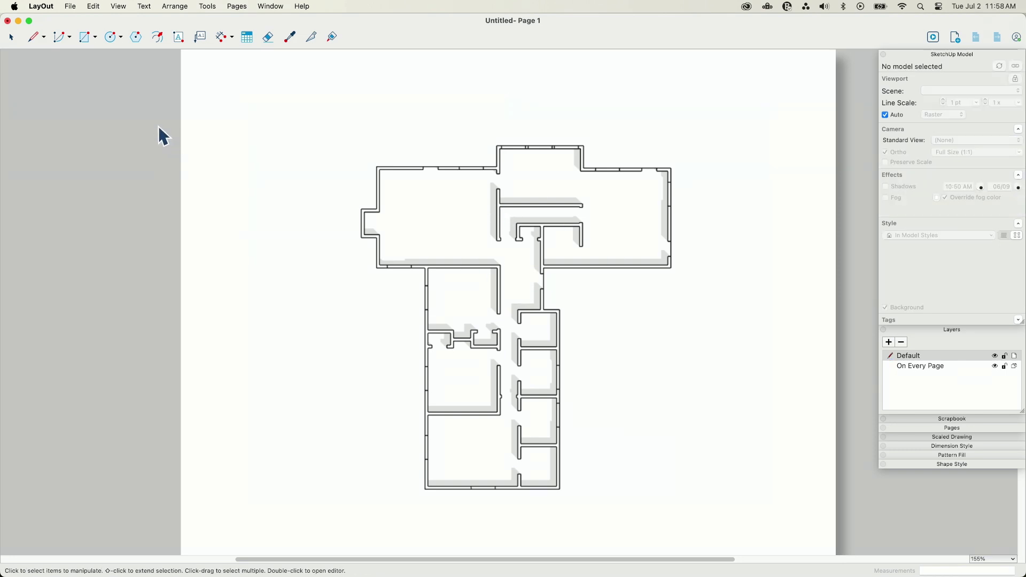
Step: In SketchUp, switch the camera to Perspective
{"action": "key", "text": "super+Tab"}
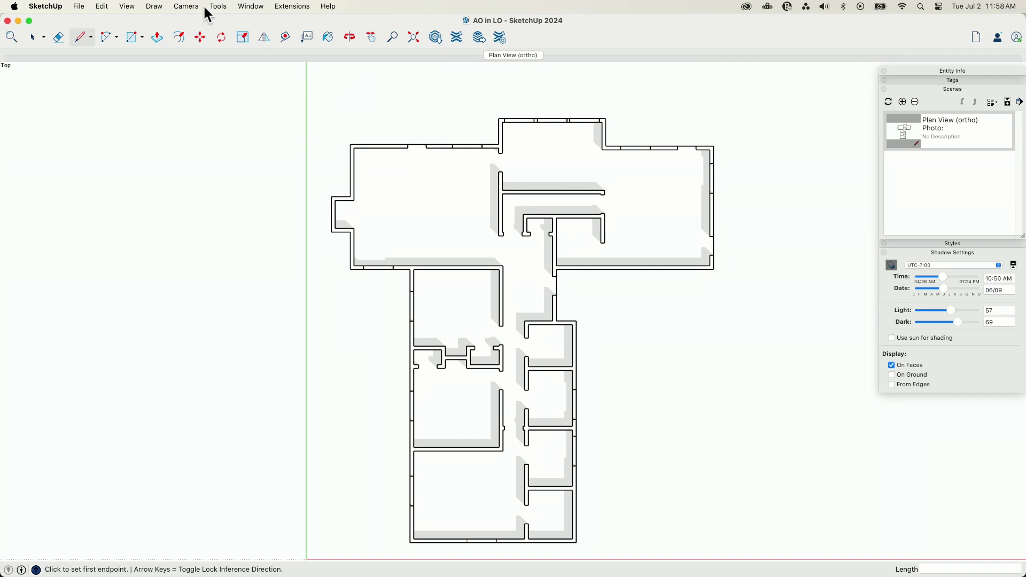
{"action": "left_click", "coordinate": [184, 8]}
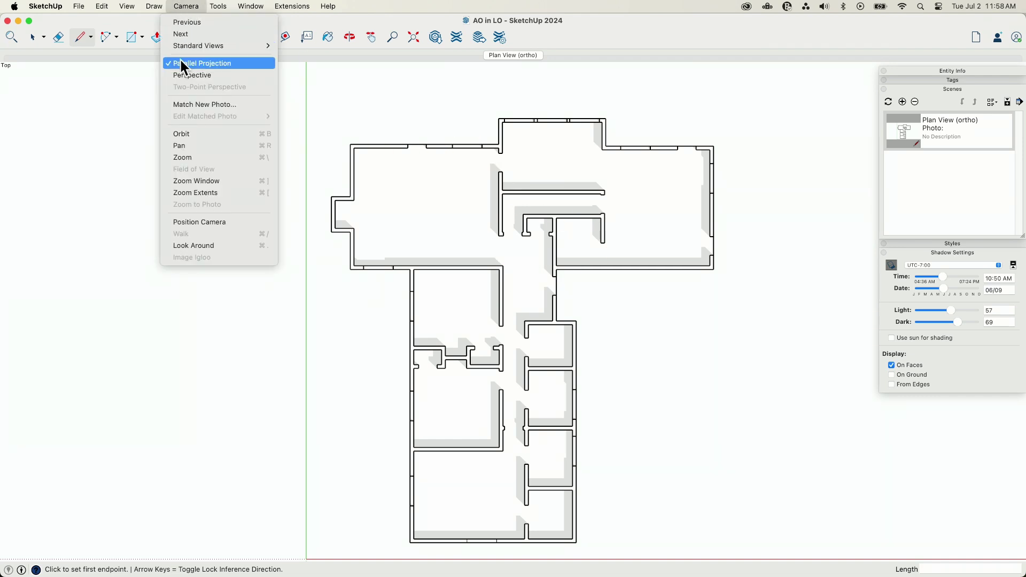
{"action": "left_click", "coordinate": [188, 76]}
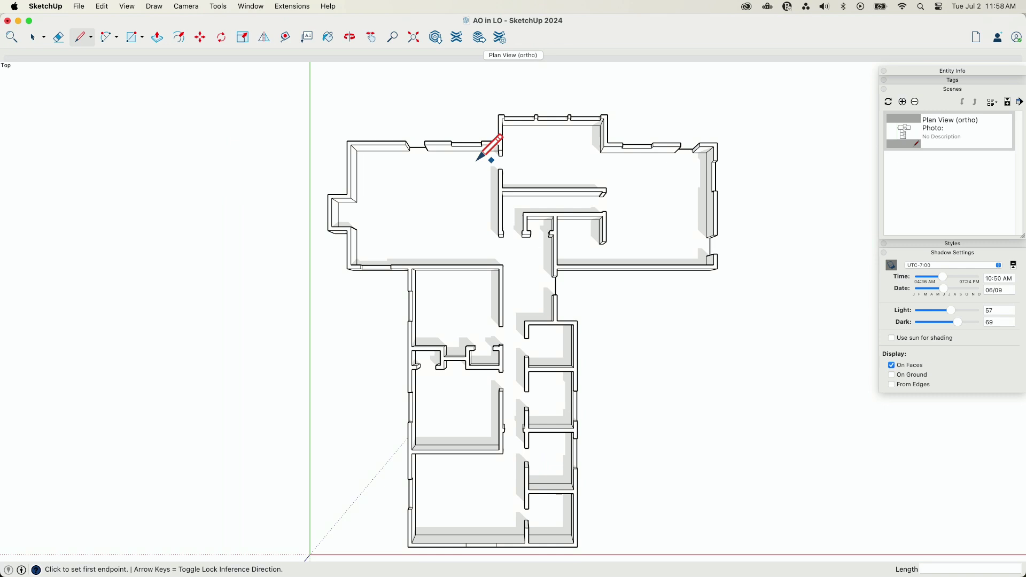
Step: Adjust the field of view, widening it to 120° before narrowing it to about 24°
{"action": "left_click", "coordinate": [186, 6]}
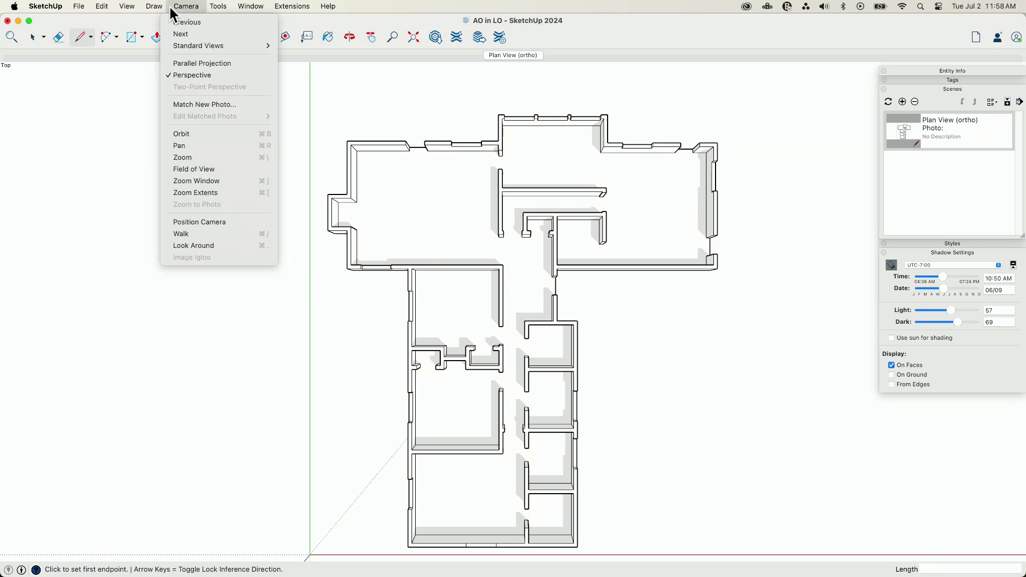
{"action": "mouse_move", "coordinate": [134, 7]}
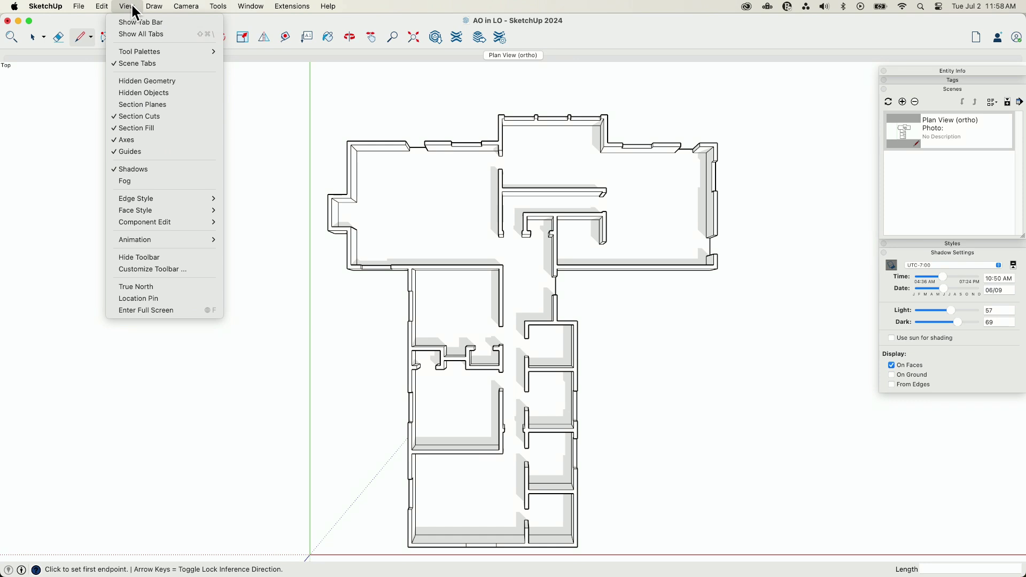
{"action": "mouse_move", "coordinate": [188, 8]}
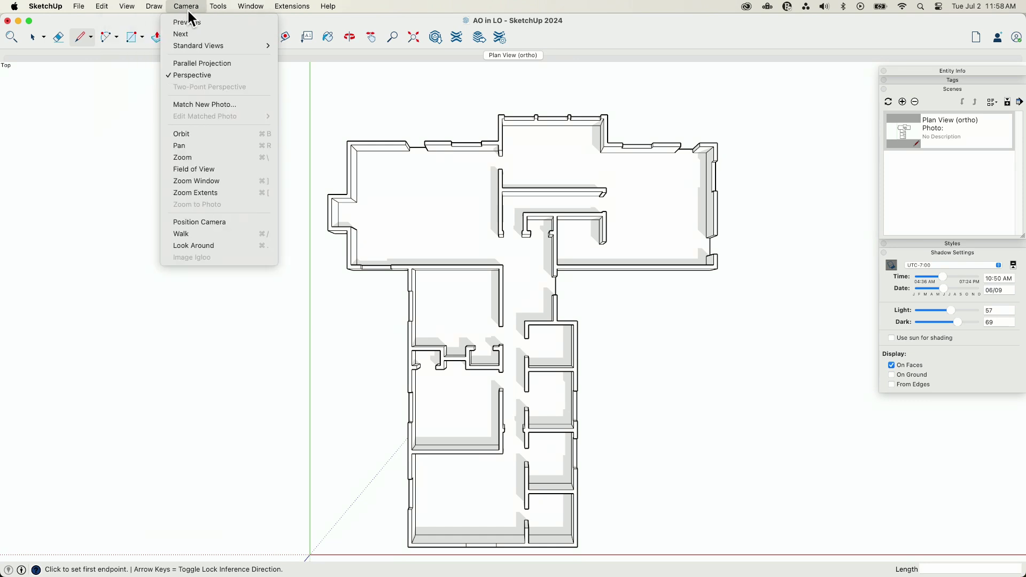
{"action": "left_click", "coordinate": [195, 169]}
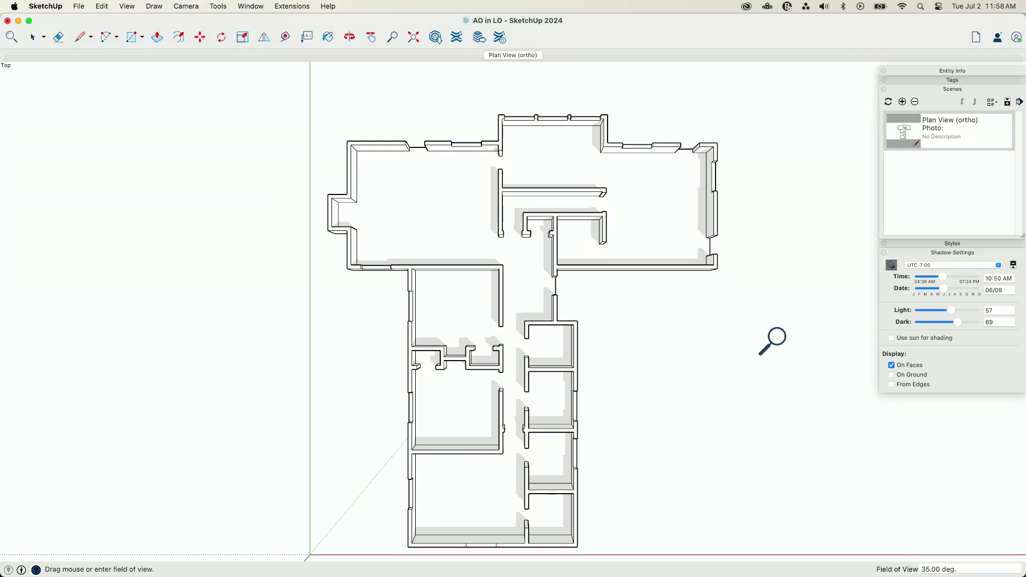
{"action": "left_click_drag", "start_coordinate": [759, 335], "coordinate": [766, 197]}
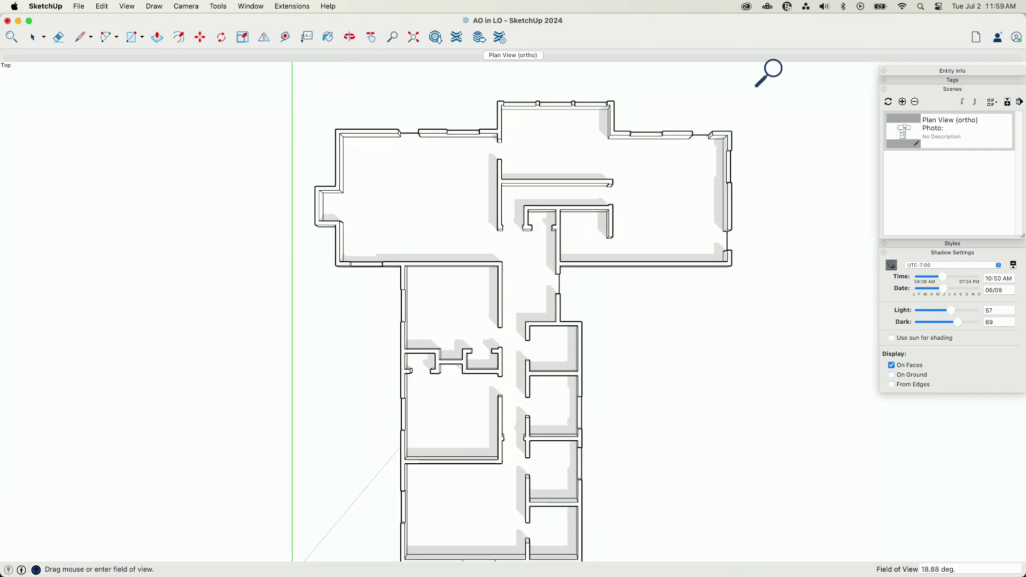
{"action": "left_click_drag", "start_coordinate": [770, 71], "coordinate": [781, 474]}
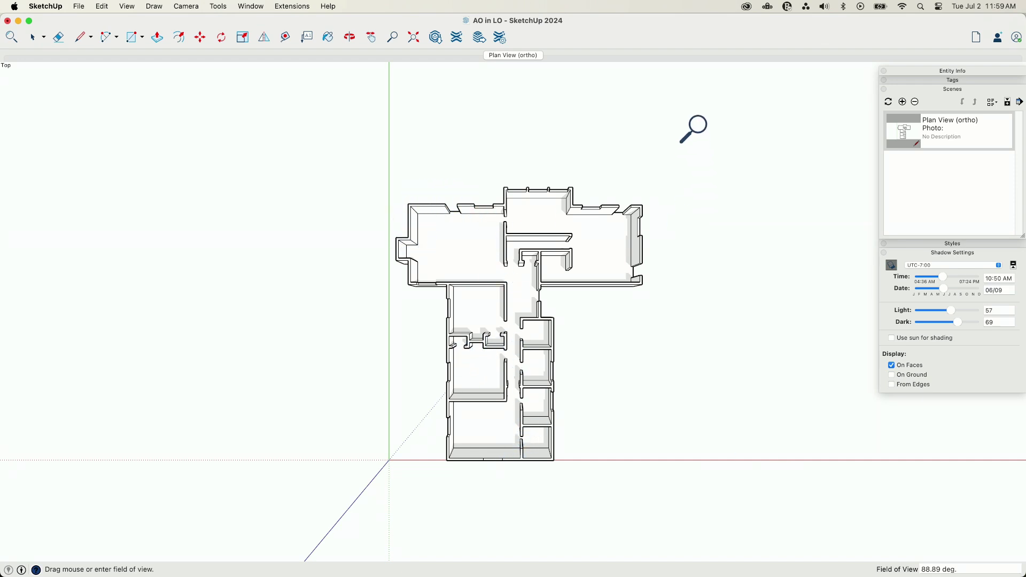
{"action": "left_click_drag", "start_coordinate": [716, 137], "coordinate": [719, 234]}
{"action": "left_click_drag", "start_coordinate": [726, 327], "coordinate": [740, 132]}
{"action": "scroll", "coordinate": [544, 347], "scroll_direction": "up", "scroll_amount": 5}
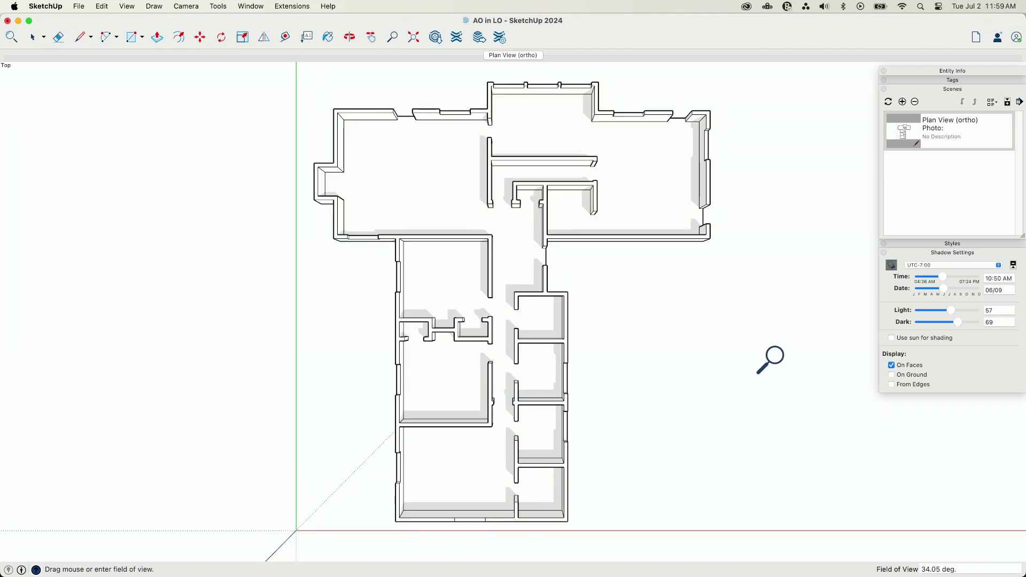
{"action": "left_click_drag", "start_coordinate": [771, 355], "coordinate": [773, 196], "text": "shift"}
{"action": "scroll", "coordinate": [770, 330], "scroll_direction": "down", "scroll_amount": 2}
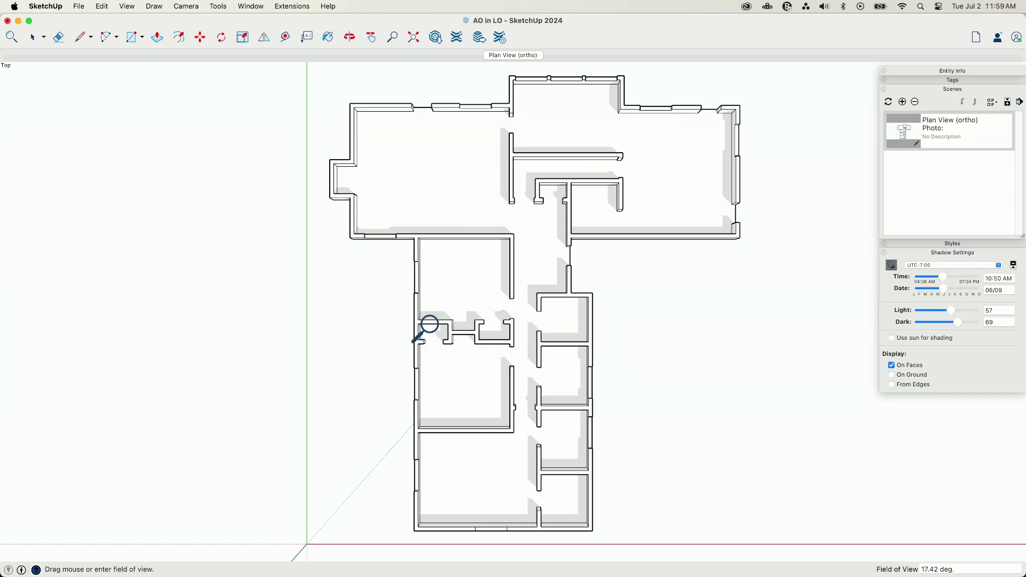
{"action": "scroll", "coordinate": [429, 324], "scroll_direction": "down", "scroll_amount": 1}
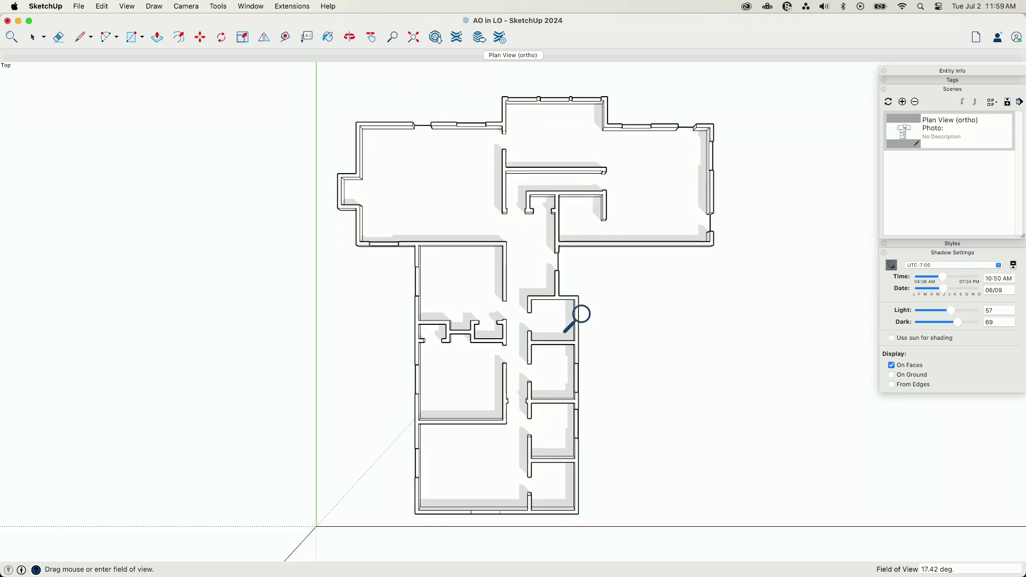
{"action": "left_click_drag", "start_coordinate": [706, 316], "coordinate": [703, 404], "text": "shift"}
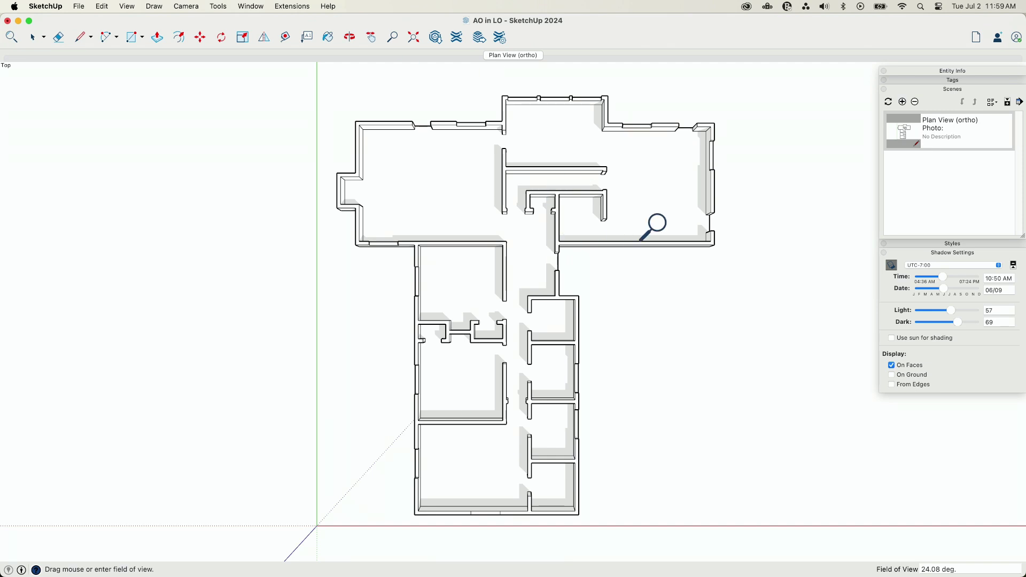
Step: Update the Plan View (ortho) scene with all properties to store the new camera
{"action": "right_click", "coordinate": [913, 132]}
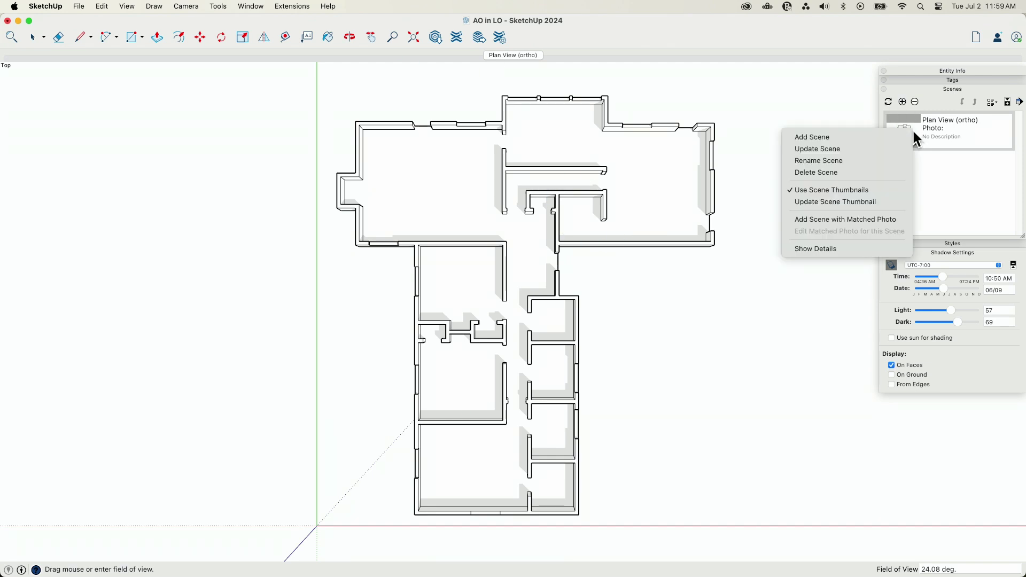
{"action": "left_click", "coordinate": [870, 149]}
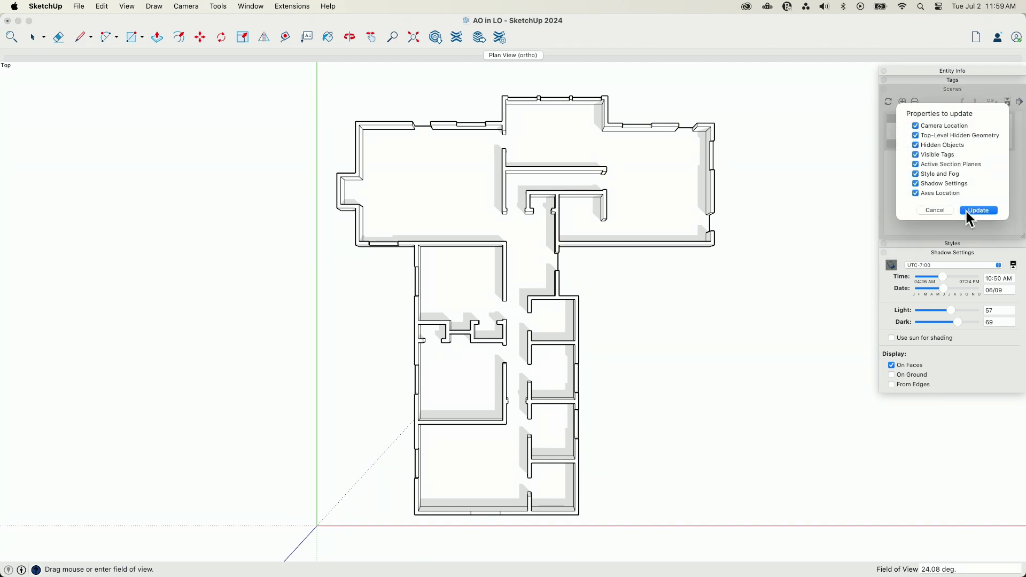
{"action": "left_click", "coordinate": [971, 211]}
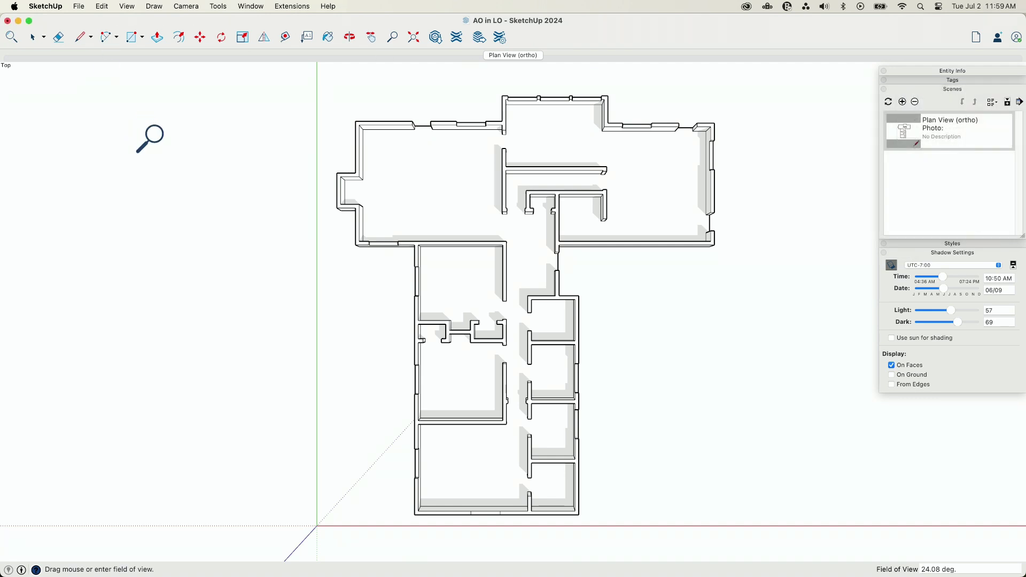
Step: In LayOut, update the viewport's model reference and zoom in to inspect the perspective walls
{"action": "key", "text": "super+Tab"}
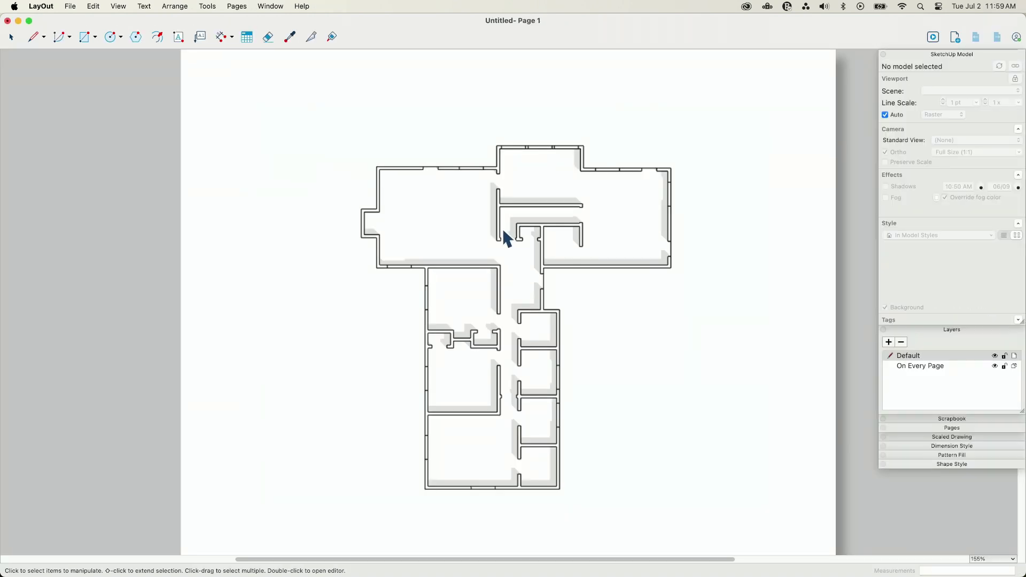
{"action": "right_click", "coordinate": [510, 211]}
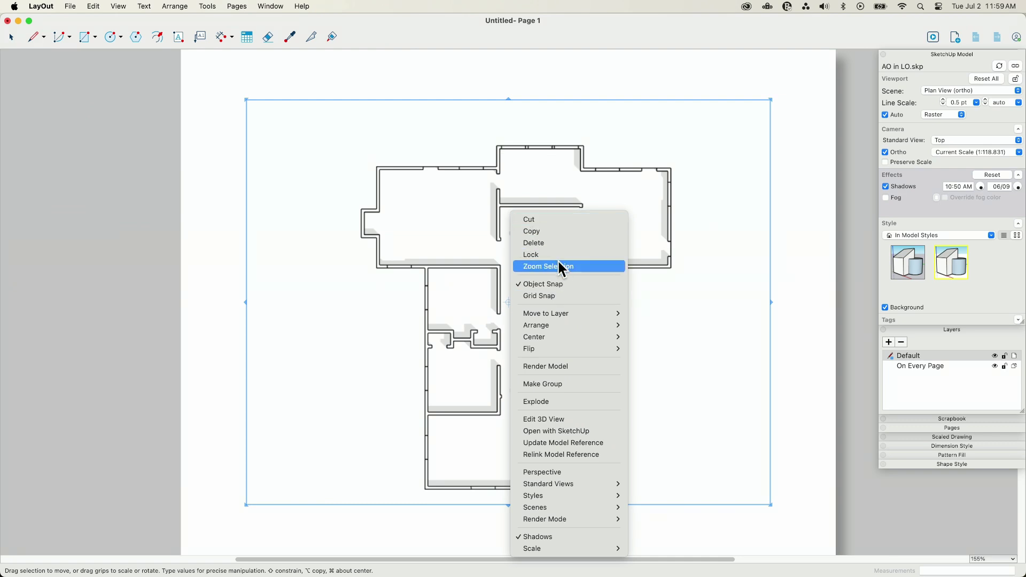
{"action": "left_click", "coordinate": [570, 442]}
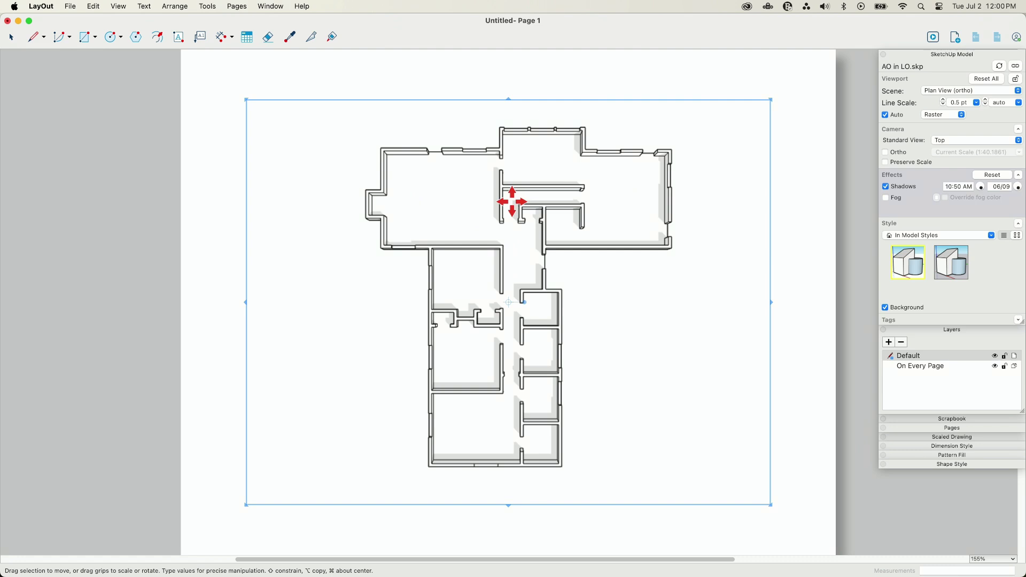
{"action": "scroll", "coordinate": [508, 201], "scroll_direction": "up", "scroll_amount": 10}
{"action": "scroll", "coordinate": [287, 338], "scroll_direction": "down", "scroll_amount": 10}
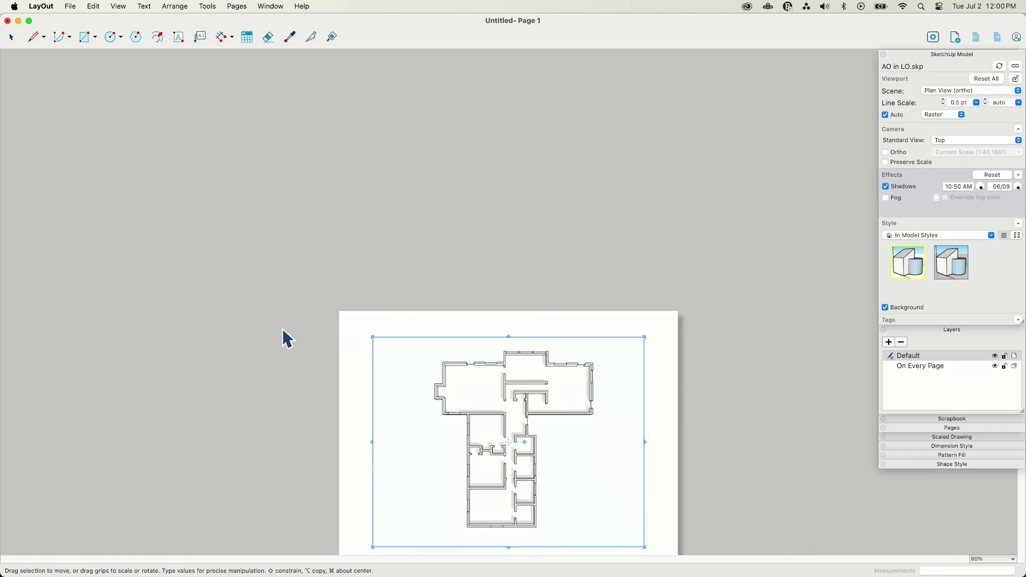
{"action": "scroll", "coordinate": [490, 396], "scroll_direction": "up", "scroll_amount": 8}
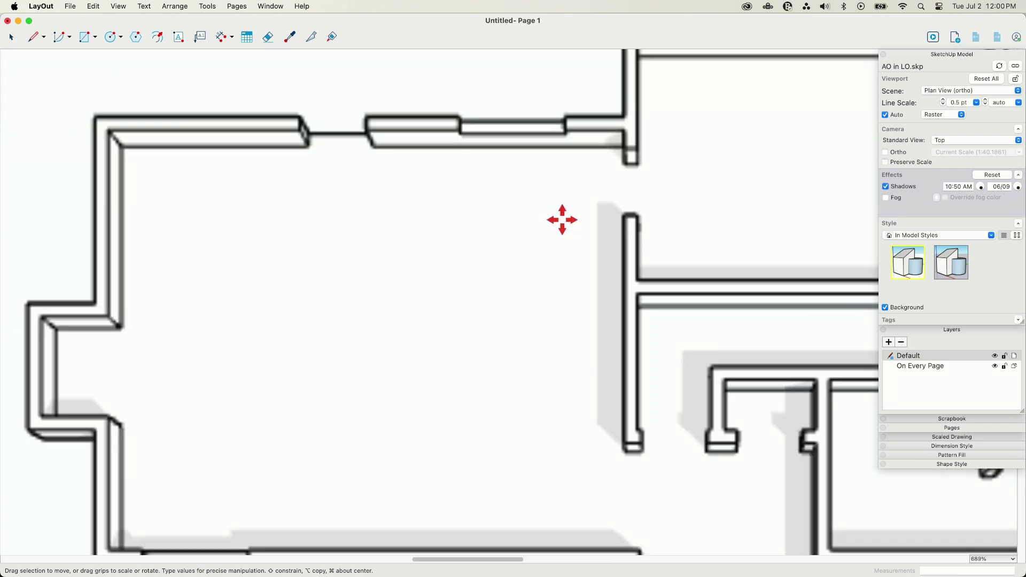
{"action": "scroll", "coordinate": [99, 133], "scroll_direction": "down", "scroll_amount": 3}
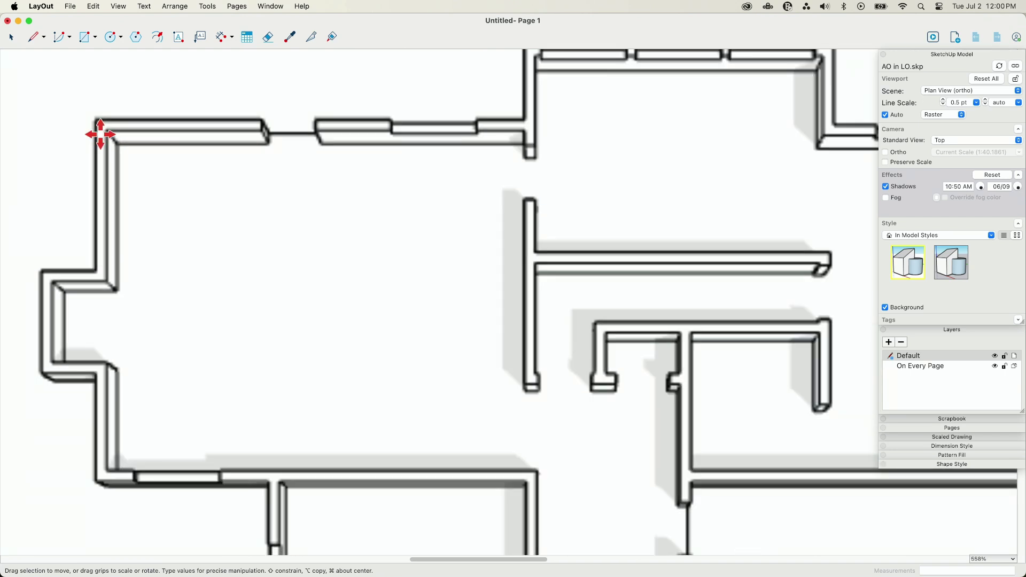
Step: Zoom out and trace lines along the floor plan's right and bottom wall corners
{"action": "scroll", "coordinate": [419, 332], "scroll_direction": "down", "scroll_amount": 4}
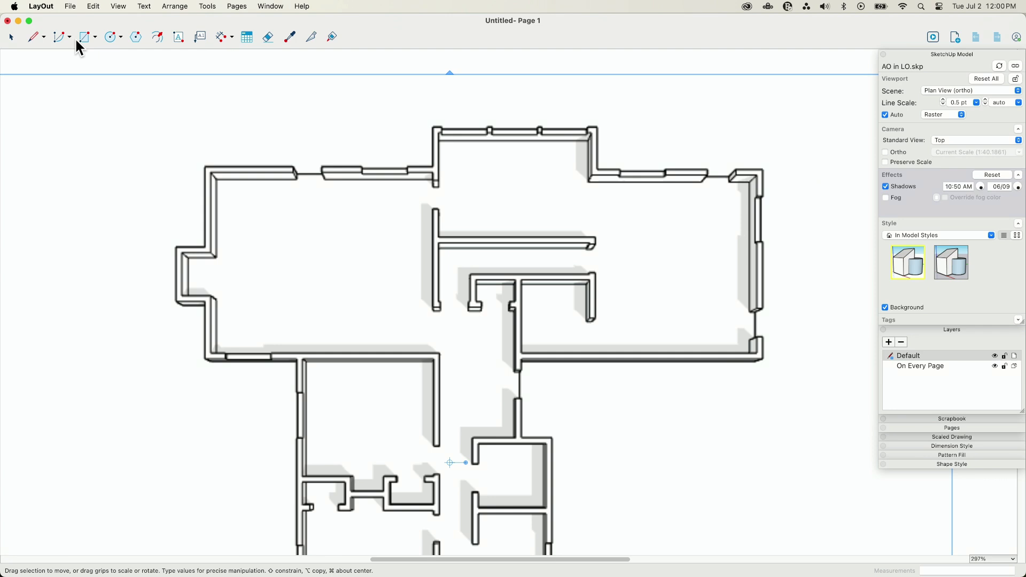
{"action": "left_click", "coordinate": [37, 39]}
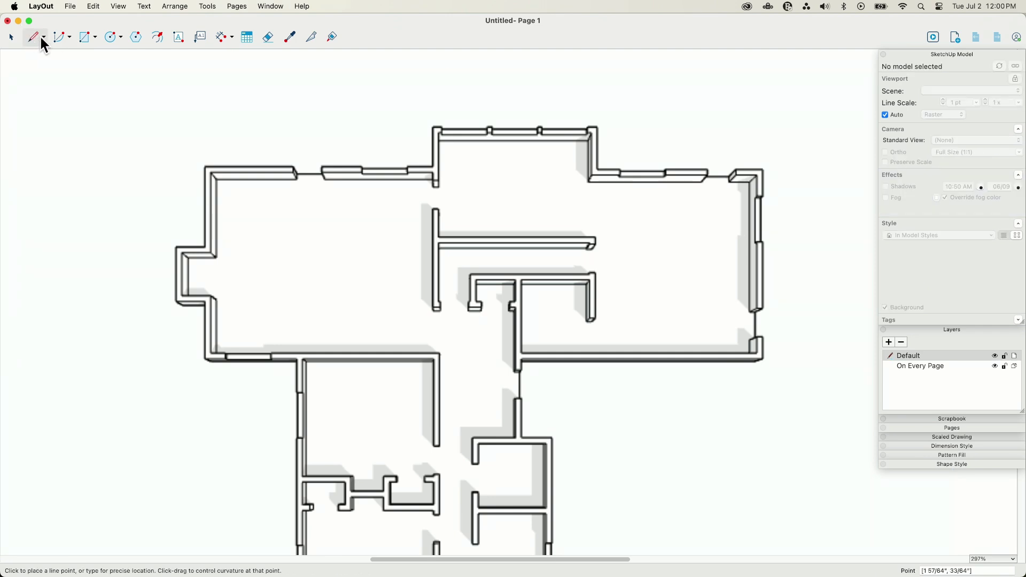
{"action": "left_click", "coordinate": [763, 170]}
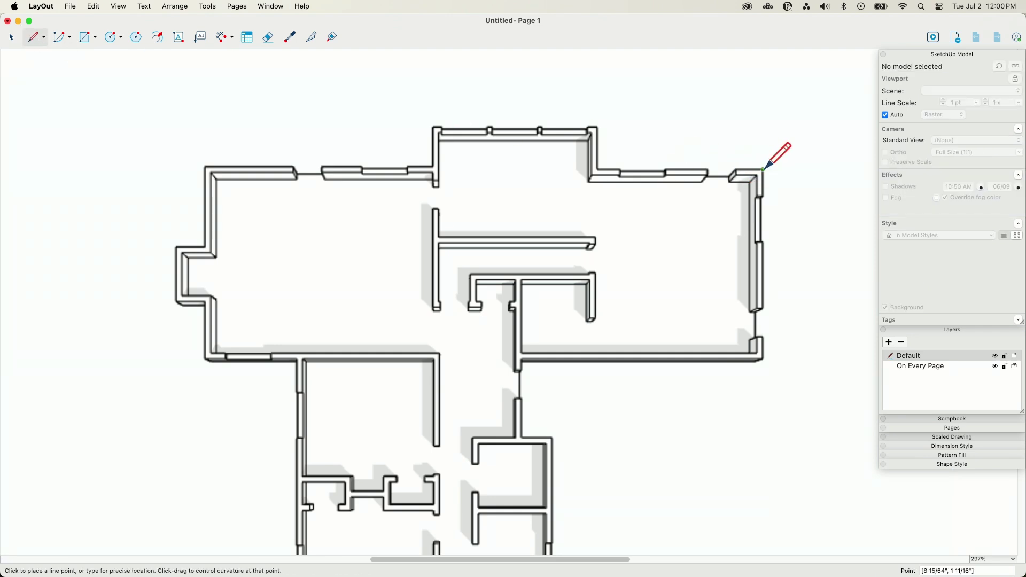
{"action": "left_click", "coordinate": [763, 359]}
{"action": "left_click", "coordinate": [521, 359]}
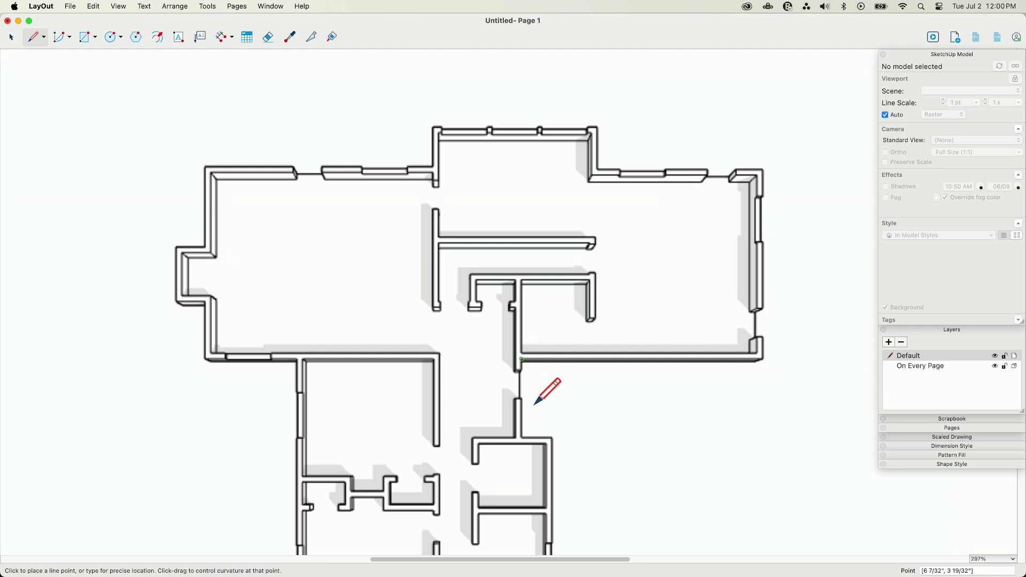
{"action": "left_click", "coordinate": [521, 439]}
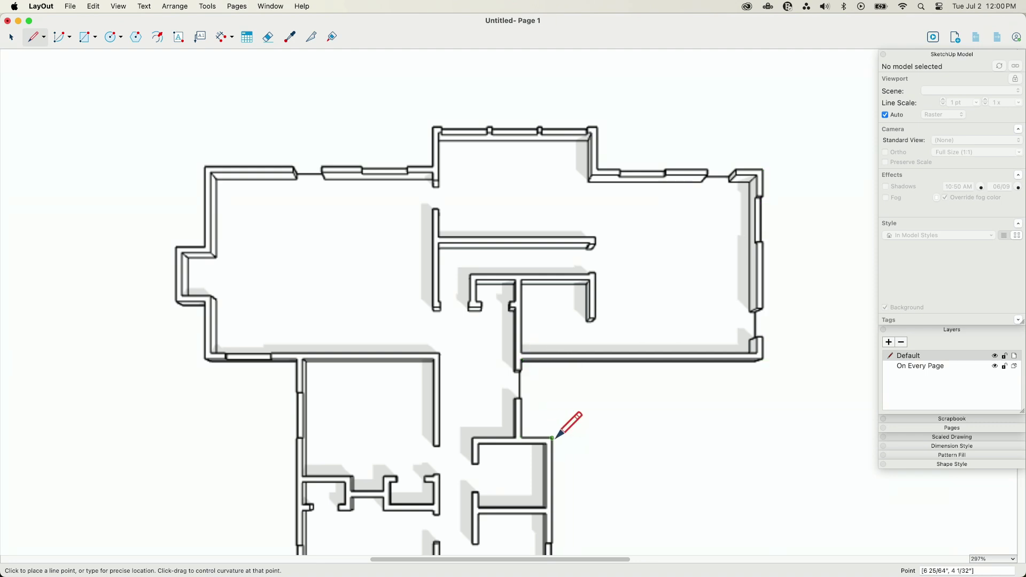
{"action": "left_click", "coordinate": [552, 438]}
Step: Zoom out to 175% and switch back to the SketchUp model
{"action": "scroll", "coordinate": [463, 145], "scroll_direction": "down", "scroll_amount": 2}
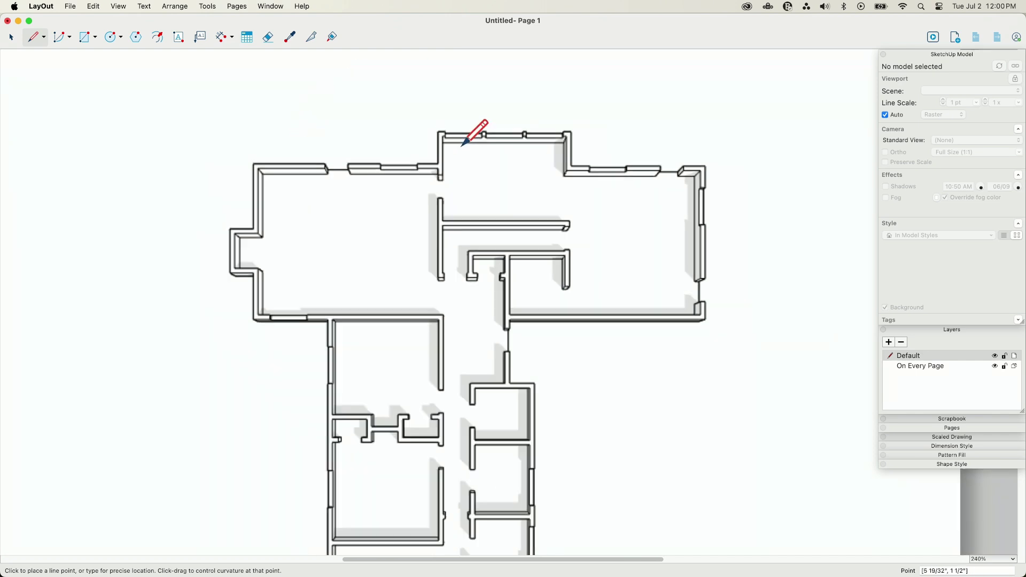
{"action": "scroll", "coordinate": [455, 105], "scroll_direction": "down", "scroll_amount": 2}
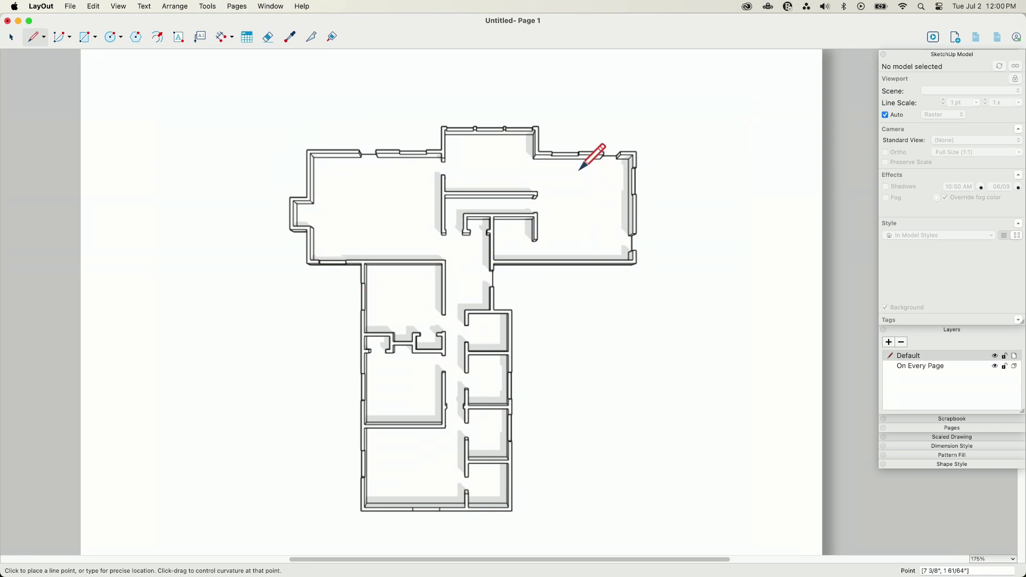
{"action": "key", "text": "super+Tab"}
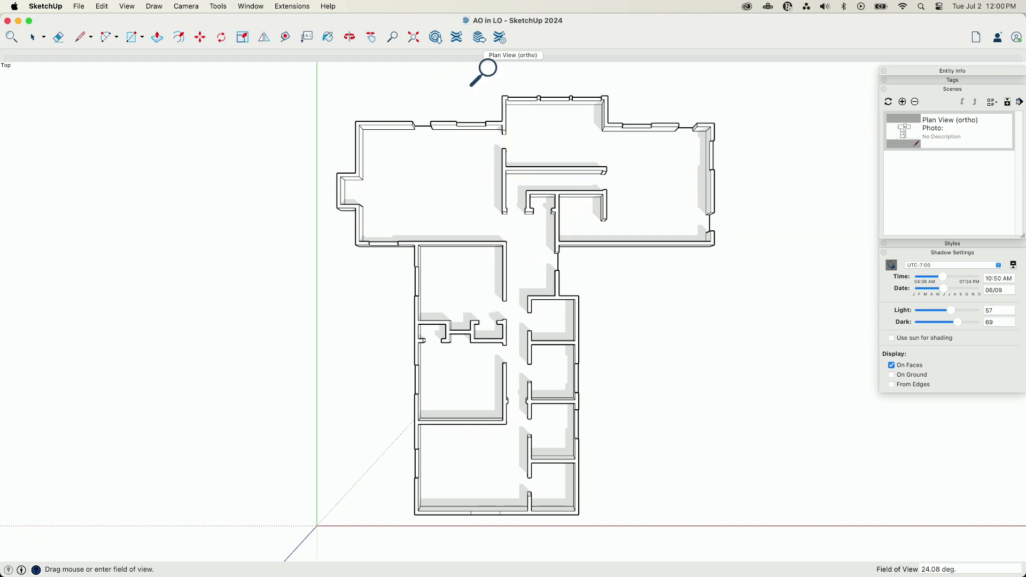
Step: Set the camera to Parallel Projection, turn shadows off, and update the Plan View (ortho) scene
{"action": "left_click", "coordinate": [187, 7]}
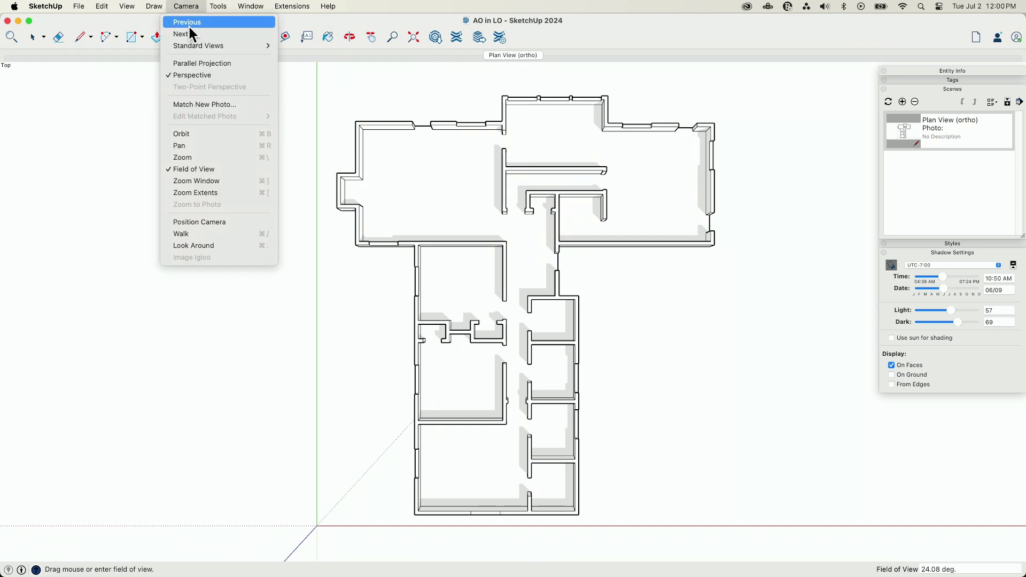
{"action": "left_click", "coordinate": [196, 64]}
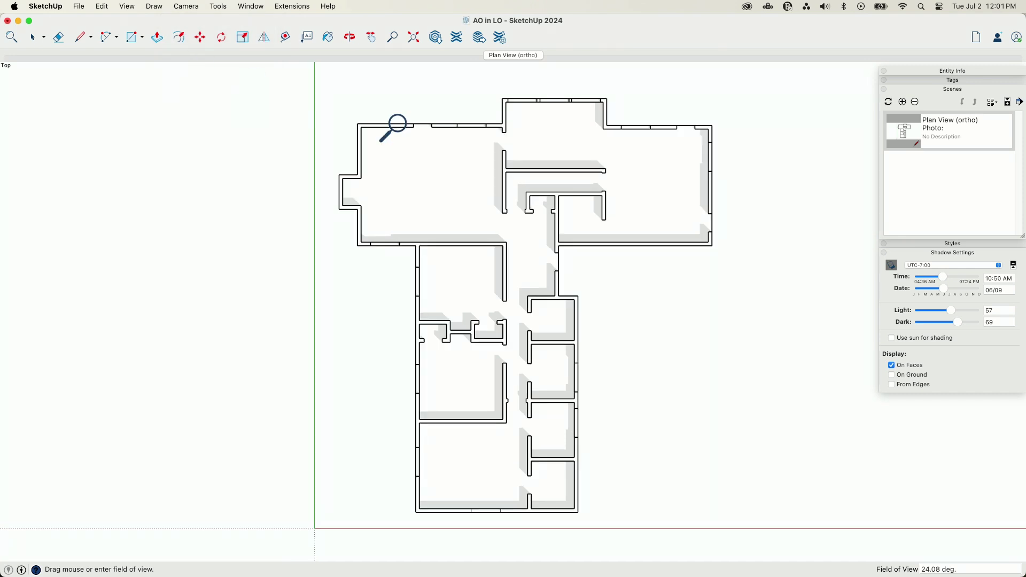
{"action": "left_click", "coordinate": [891, 266]}
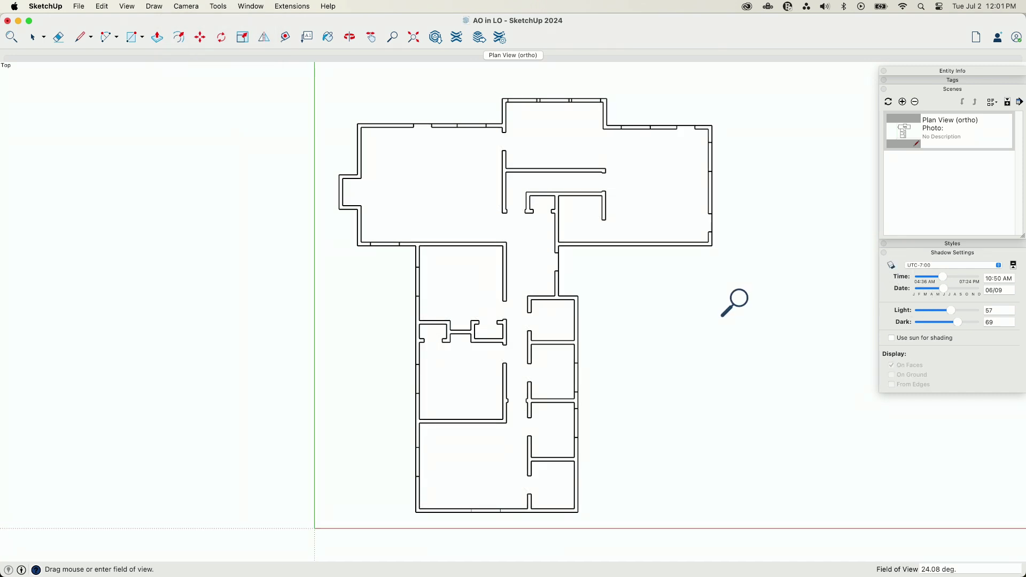
{"action": "right_click", "coordinate": [503, 53]}
{"action": "left_click", "coordinate": [525, 102]}
Step: Collapse the shadow settings and bring up the style's Face settings in the Styles tray
{"action": "left_click", "coordinate": [937, 254]}
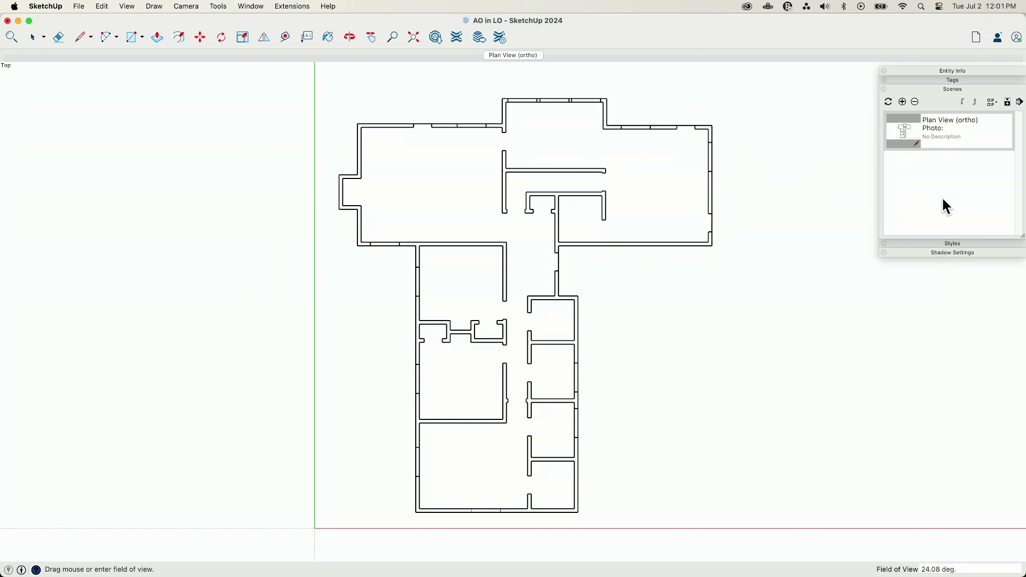
{"action": "left_click", "coordinate": [923, 89]}
{"action": "left_click", "coordinate": [997, 88]}
{"action": "left_click", "coordinate": [930, 244]}
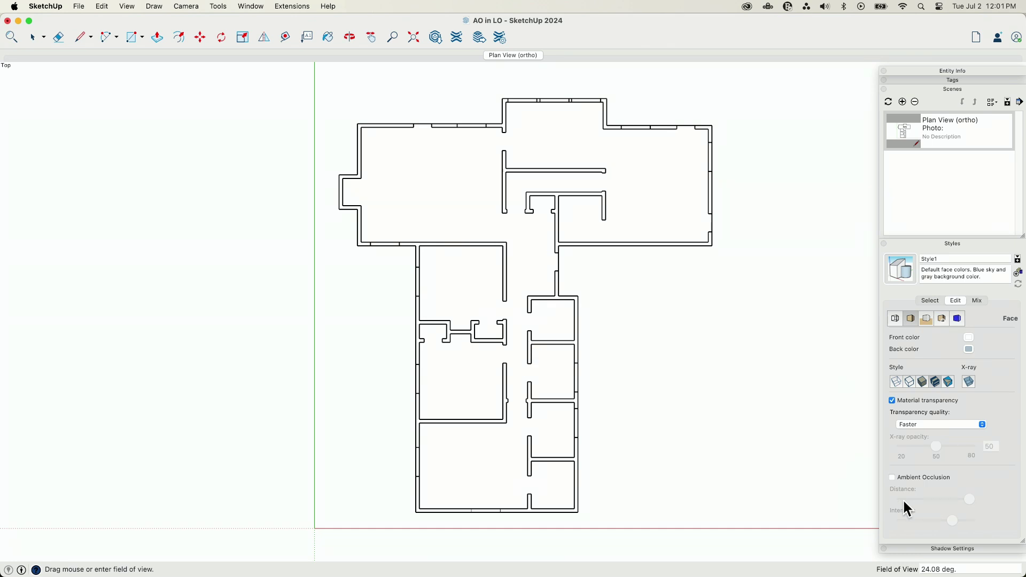
Step: Enable Ambient Occlusion and adjust its Distance slider to soften the wall shading
{"action": "left_click", "coordinate": [892, 477]}
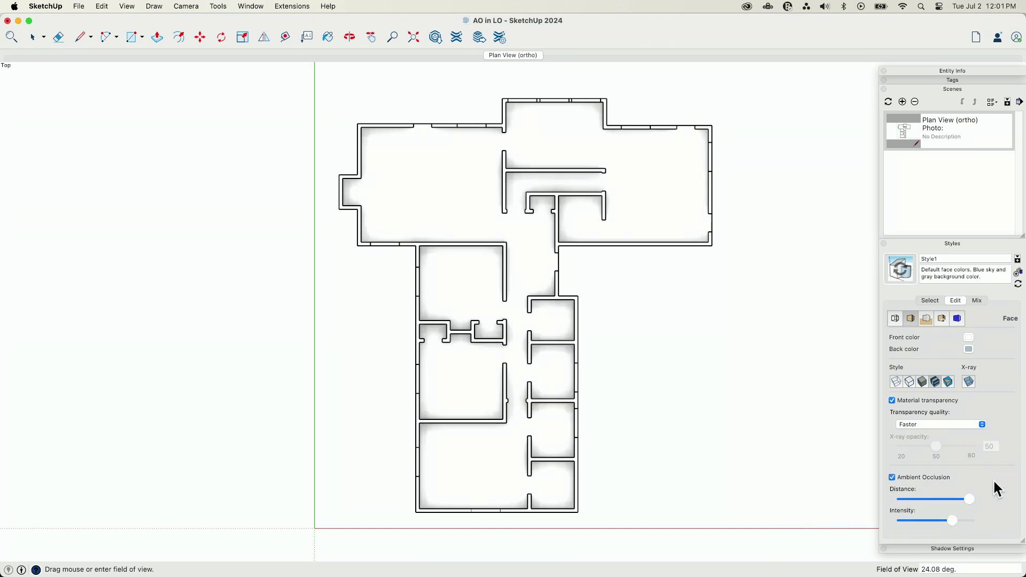
{"action": "mouse_move", "coordinate": [968, 500]}
{"action": "left_mouse_down"}
{"action": "mouse_move", "coordinate": [932, 499]}
{"action": "mouse_move", "coordinate": [951, 500]}
{"action": "left_mouse_up"}
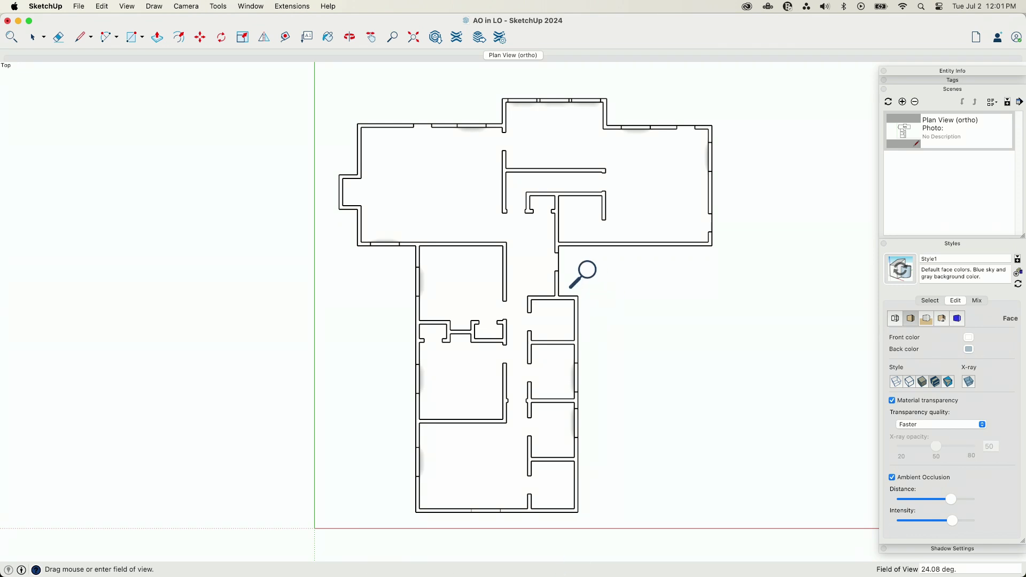
{"action": "left_click_drag", "start_coordinate": [950, 500], "coordinate": [929, 501]}
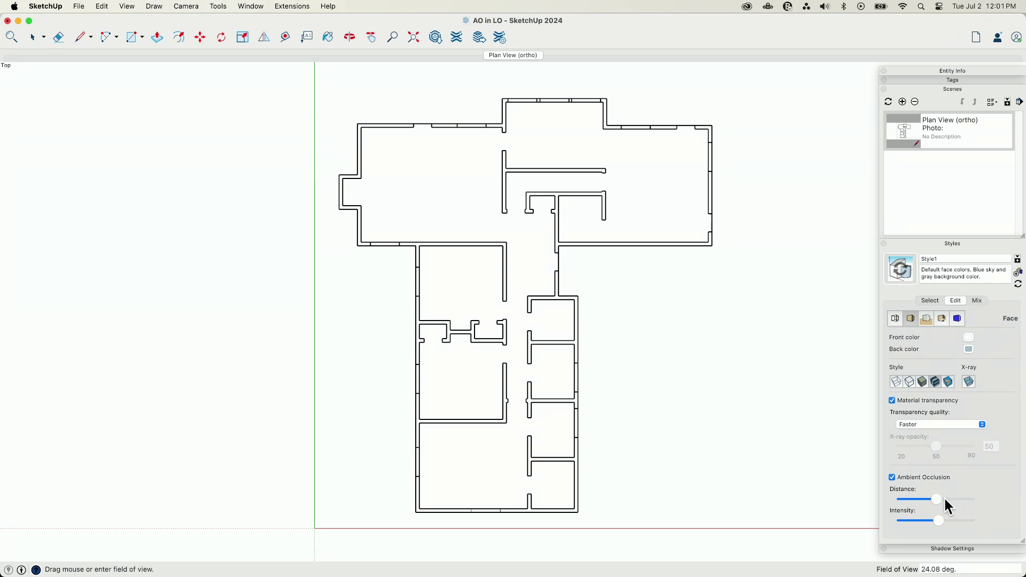
{"action": "mouse_move", "coordinate": [948, 501]}
{"action": "left_mouse_down"}
{"action": "mouse_move", "coordinate": [966, 501]}
{"action": "mouse_move", "coordinate": [952, 521]}
{"action": "left_mouse_up"}
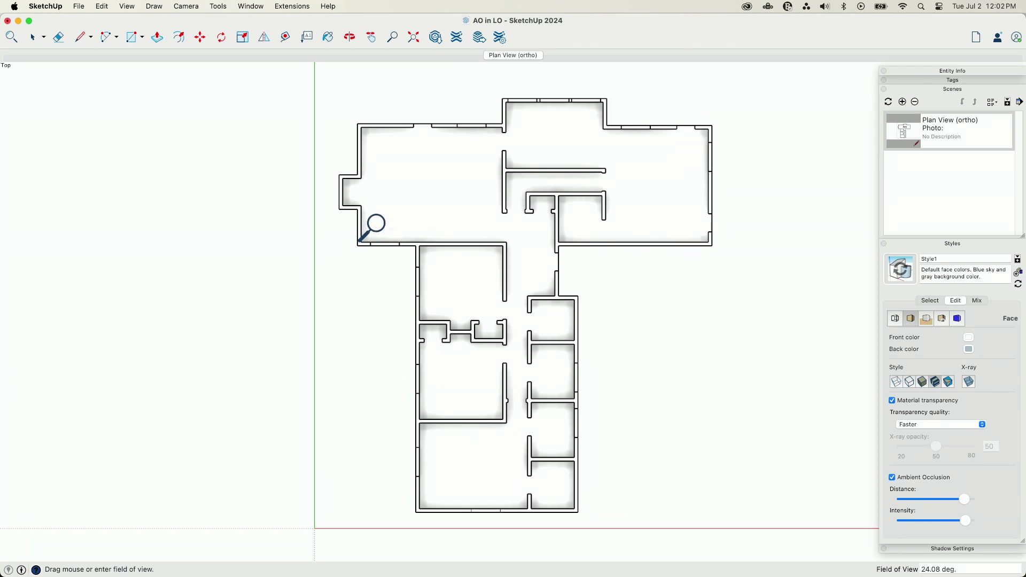
Step: Toggle Ambient Occlusion off and on to compare, then raise Intensity close to maximum
{"action": "left_click", "coordinate": [32, 37]}
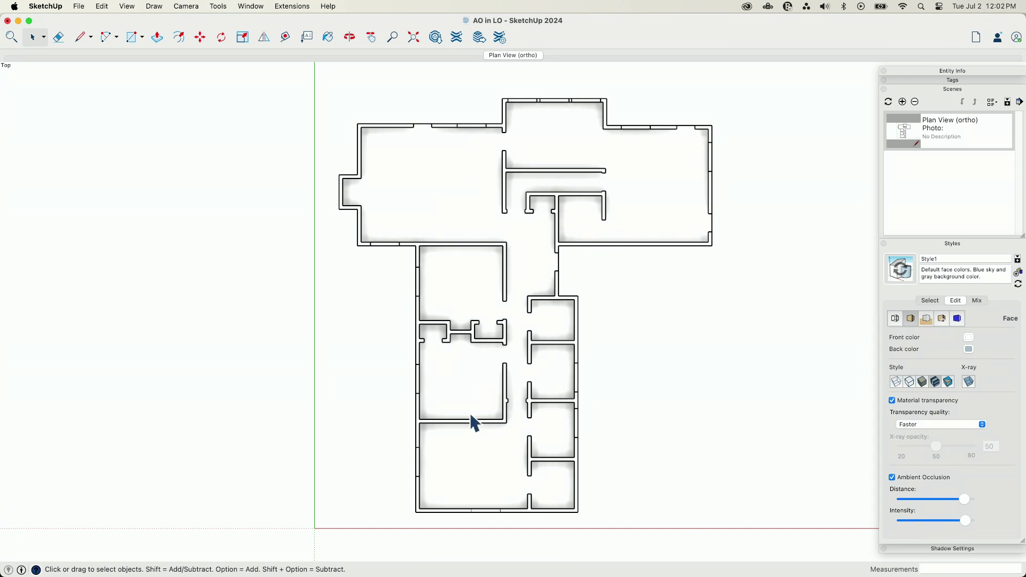
{"action": "left_click", "coordinate": [893, 478]}
{"action": "left_click", "coordinate": [893, 478]}
{"action": "left_click_drag", "start_coordinate": [963, 516], "coordinate": [968, 520]}
Step: Update the plan scene, saving the style changes as a new style, Style2
{"action": "right_click", "coordinate": [902, 134]}
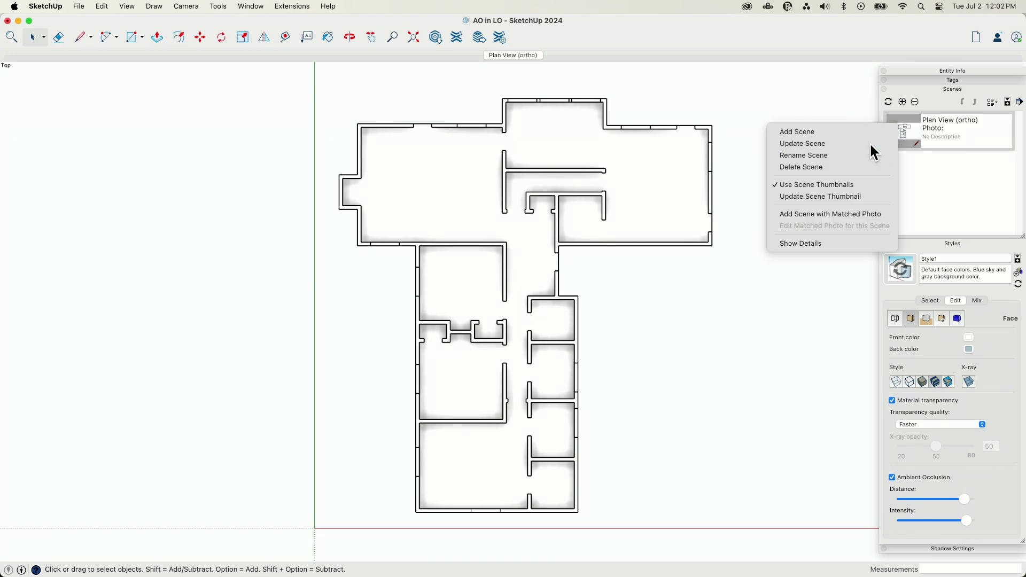
{"action": "left_click", "coordinate": [872, 143]}
{"action": "left_click", "coordinate": [978, 210]}
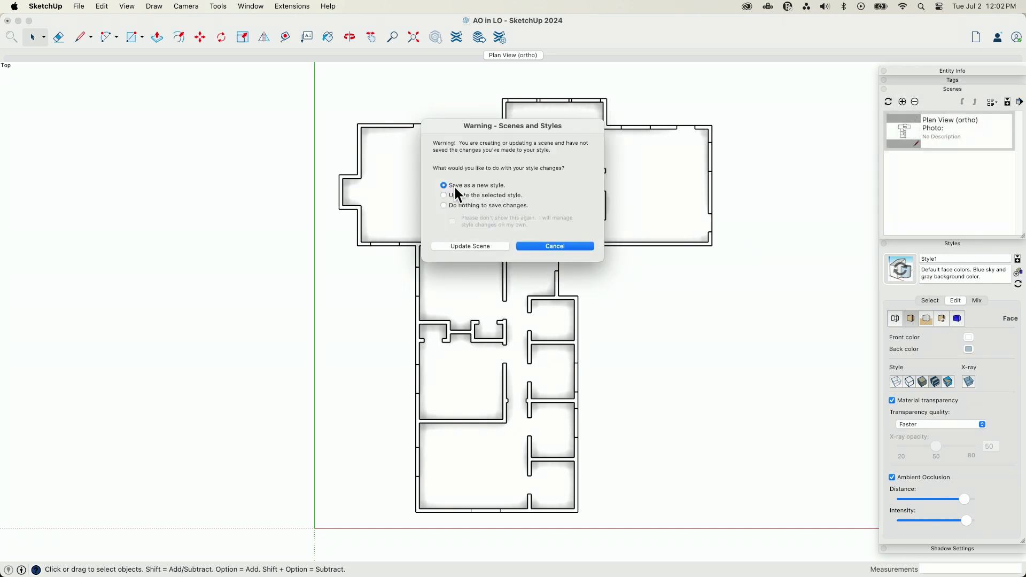
{"action": "left_click", "coordinate": [472, 246]}
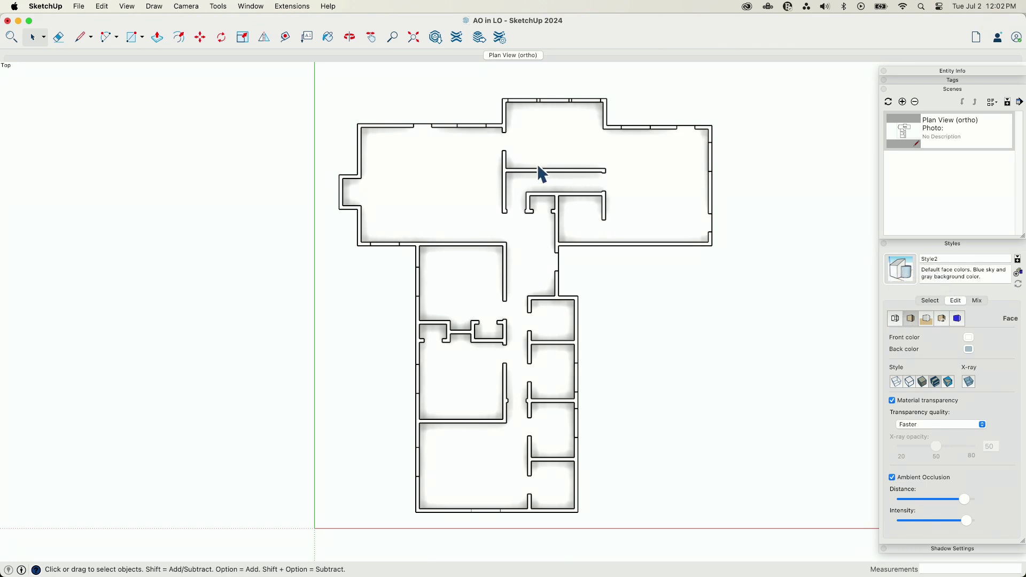
Step: Save the SketchUp model with ambient occlusion on and return to LayOut
{"action": "left_click", "coordinate": [79, 7]}
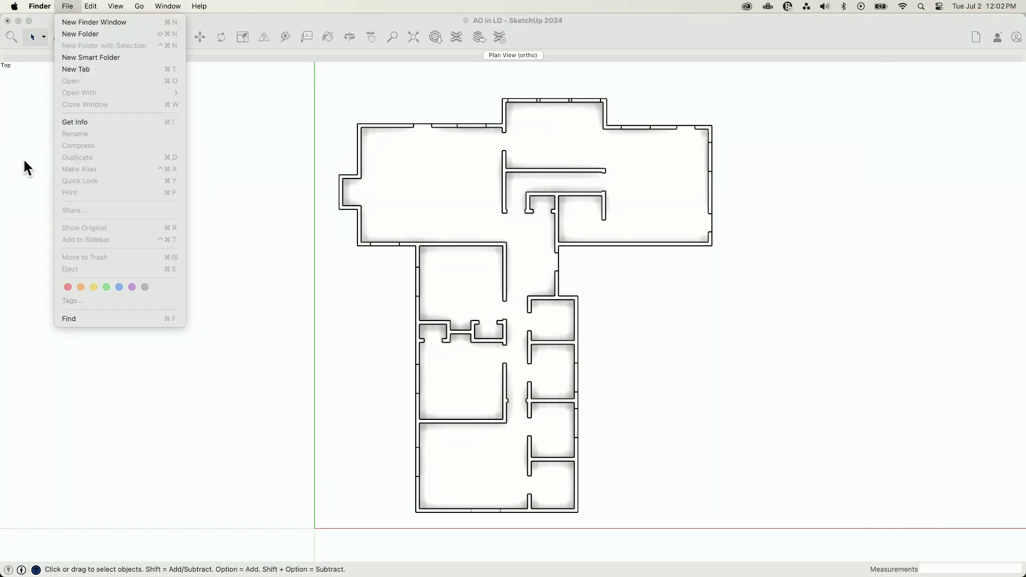
{"action": "left_click", "coordinate": [23, 157]}
{"action": "left_click", "coordinate": [79, 6]}
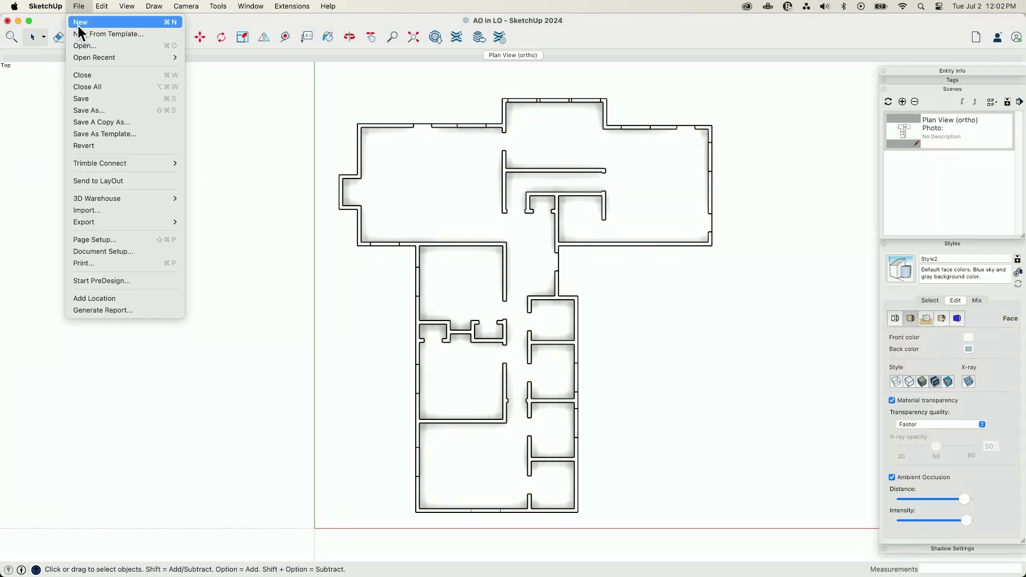
{"action": "left_click", "coordinate": [86, 96]}
{"action": "key", "text": "super+Tab"}
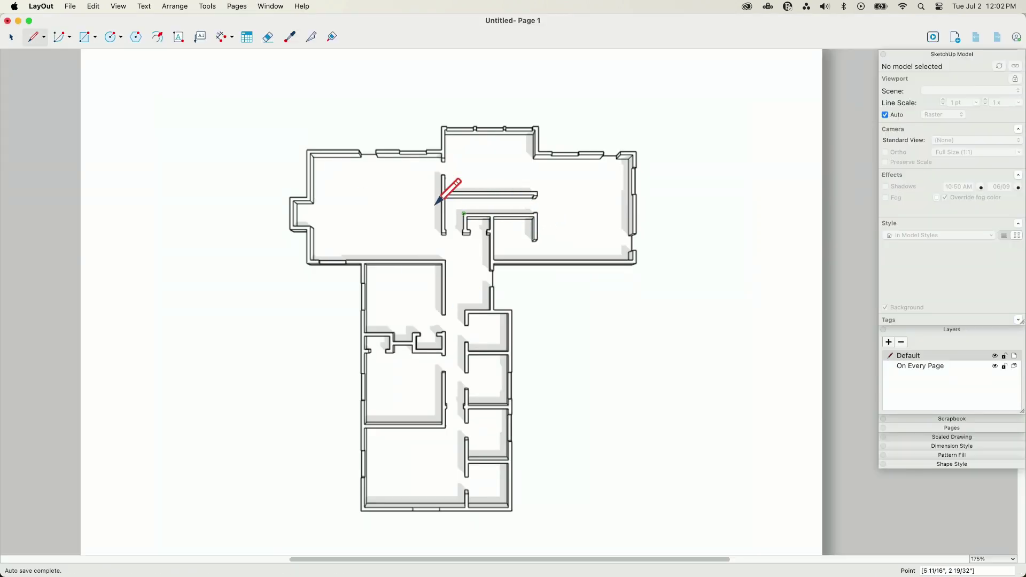
Step: Update the floor plan viewport's model reference and uncheck its Shadows
{"action": "left_click", "coordinate": [11, 38]}
{"action": "left_click", "coordinate": [401, 250]}
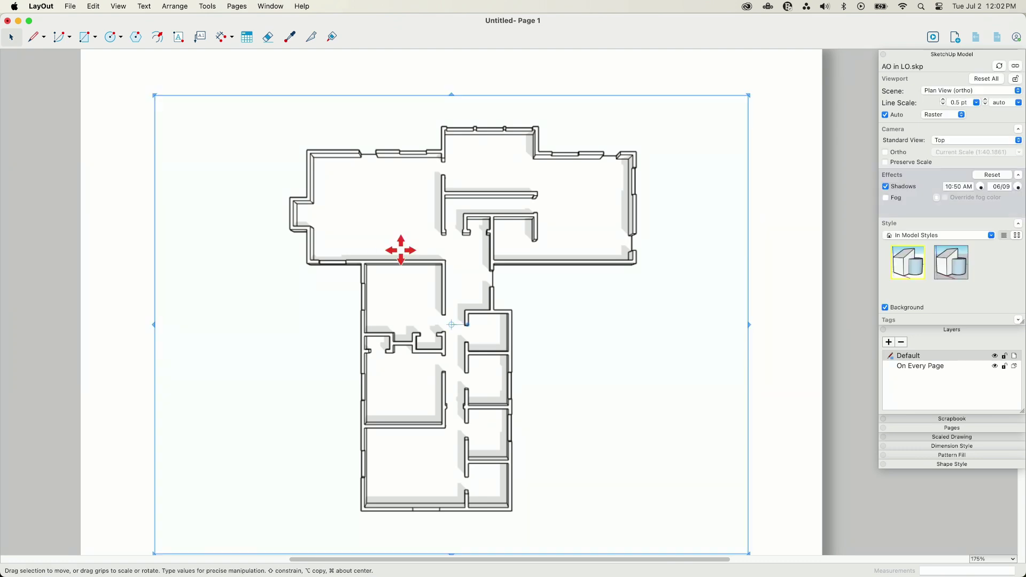
{"action": "right_click", "coordinate": [402, 252]}
{"action": "left_click", "coordinate": [467, 460]}
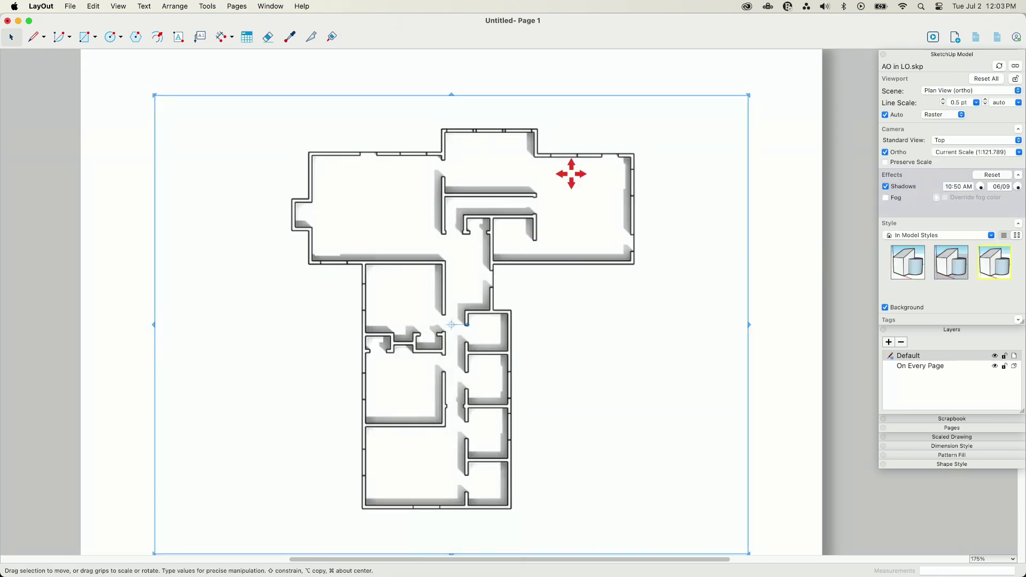
{"action": "left_click", "coordinate": [886, 187]}
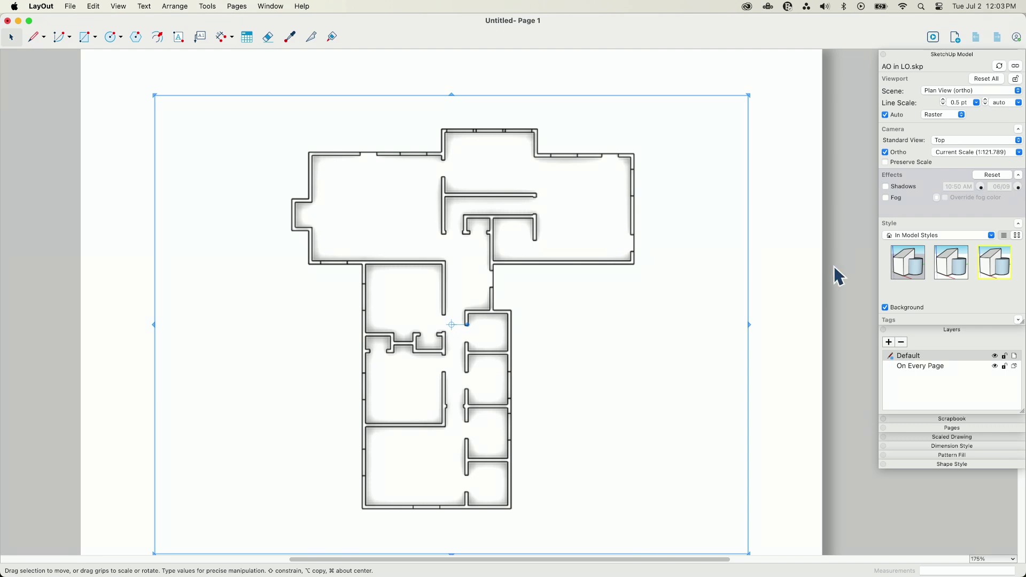
{"action": "left_click", "coordinate": [852, 259]}
{"action": "left_click", "coordinate": [455, 284]}
{"action": "left_click", "coordinate": [909, 269]}
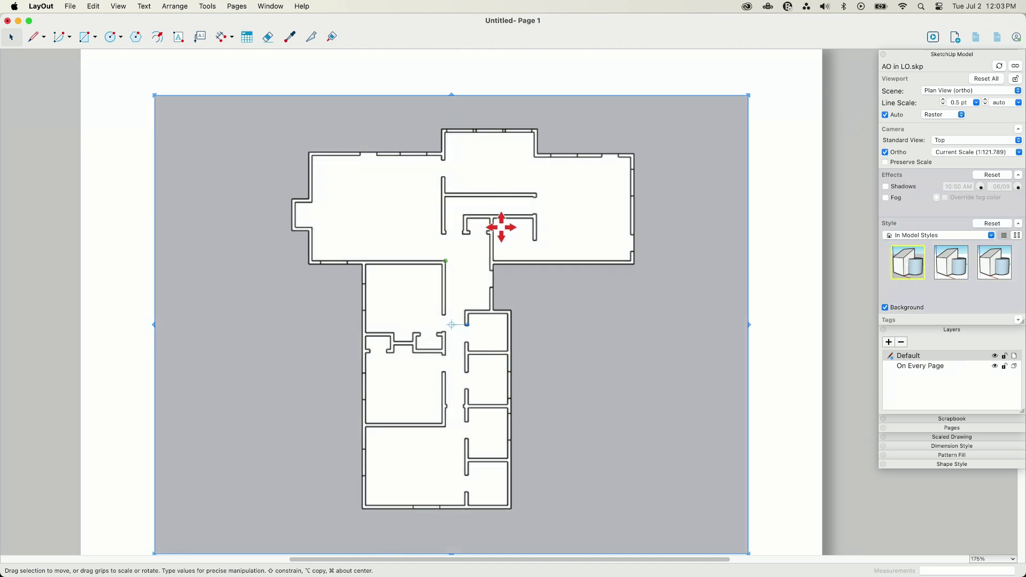
{"action": "left_click", "coordinate": [1006, 271]}
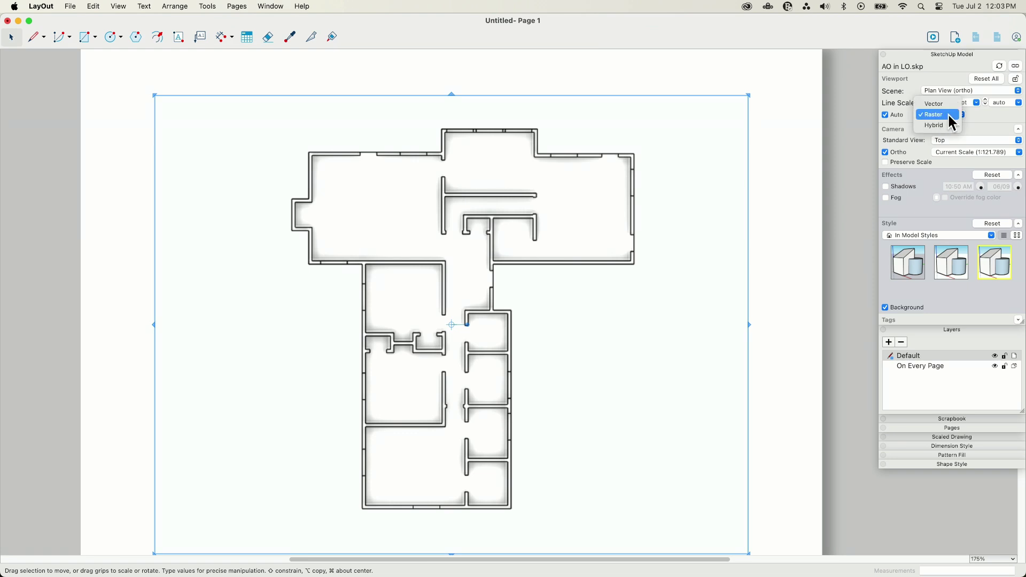
Step: Try Vector and then Raster rendering on the floor plan viewport, then settle on Hybrid
{"action": "left_click", "coordinate": [945, 103]}
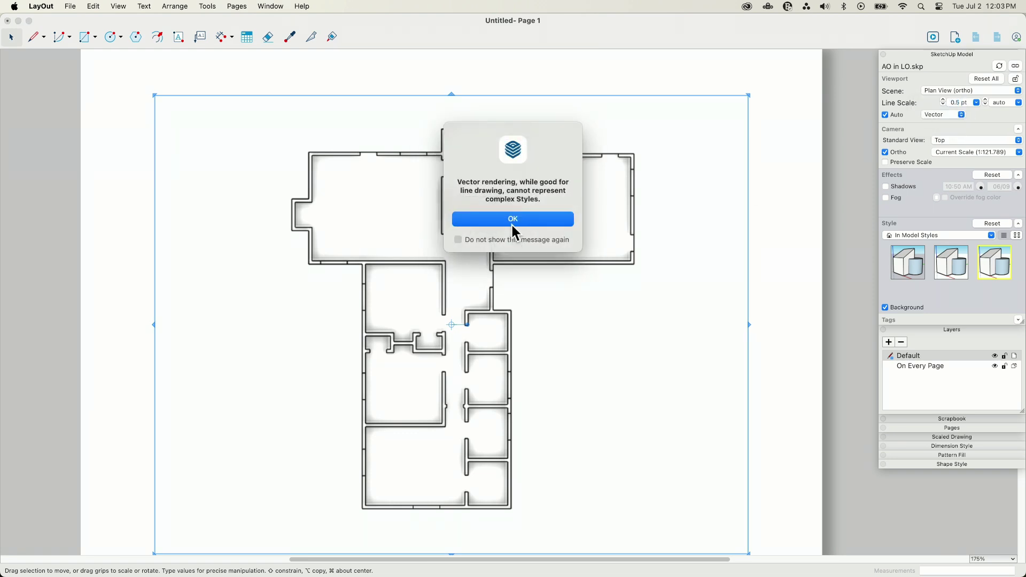
{"action": "left_click", "coordinate": [512, 220]}
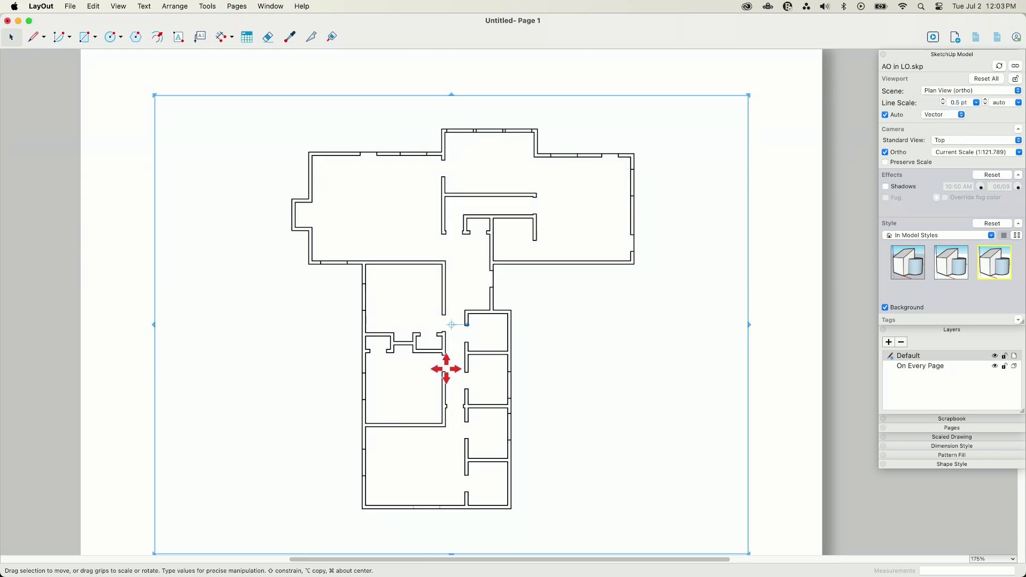
{"action": "left_click", "coordinate": [946, 116]}
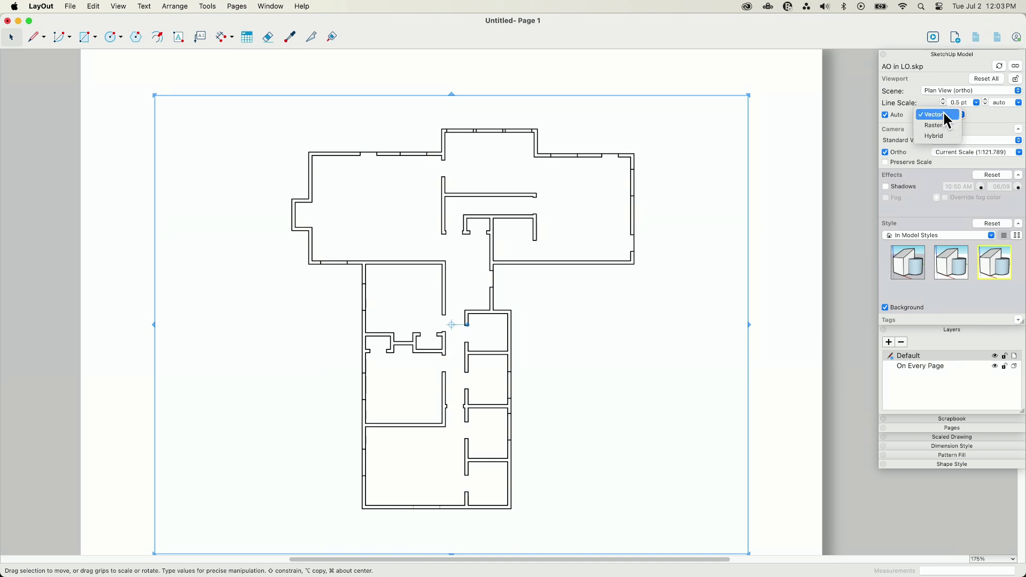
{"action": "left_click", "coordinate": [945, 131]}
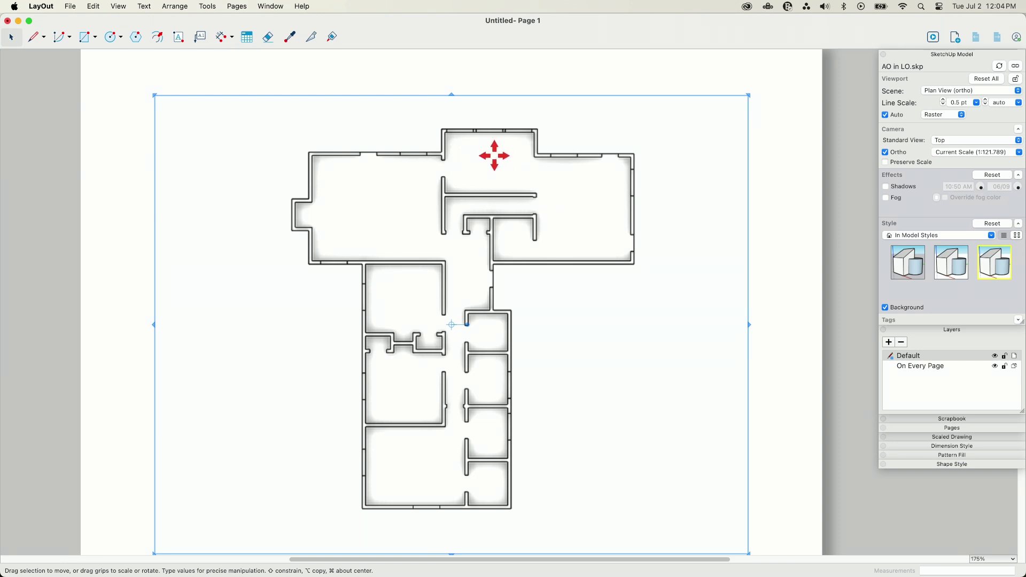
{"action": "left_click", "coordinate": [958, 122]}
{"action": "left_click", "coordinate": [508, 232]}
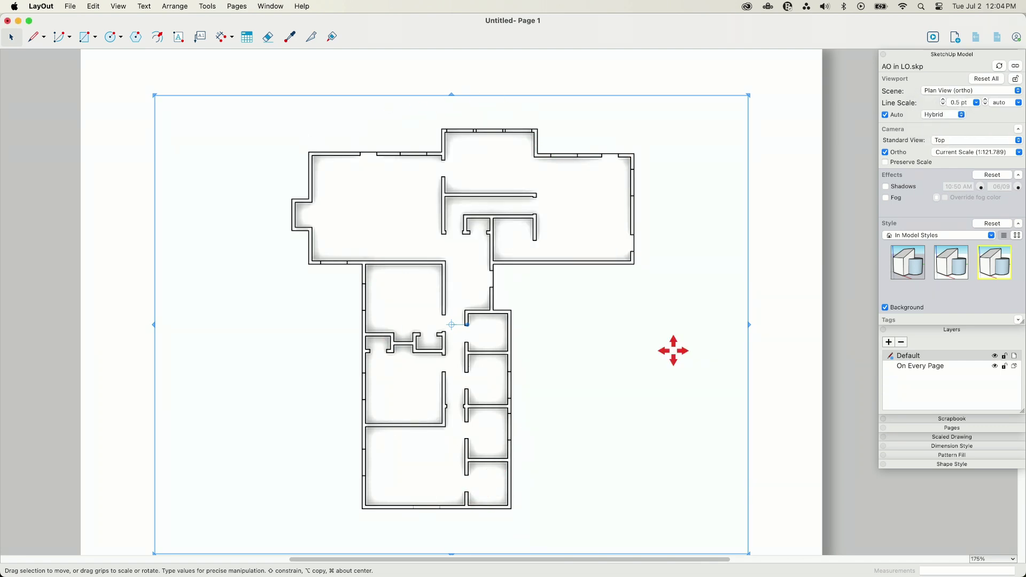
{"action": "left_click", "coordinate": [796, 240]}
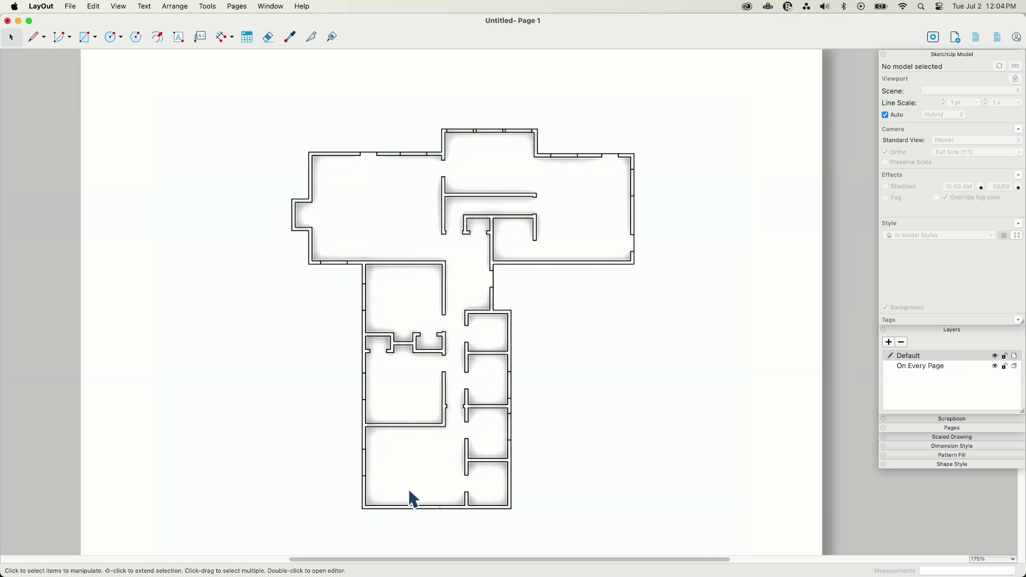
{"action": "left_click", "coordinate": [413, 332]}
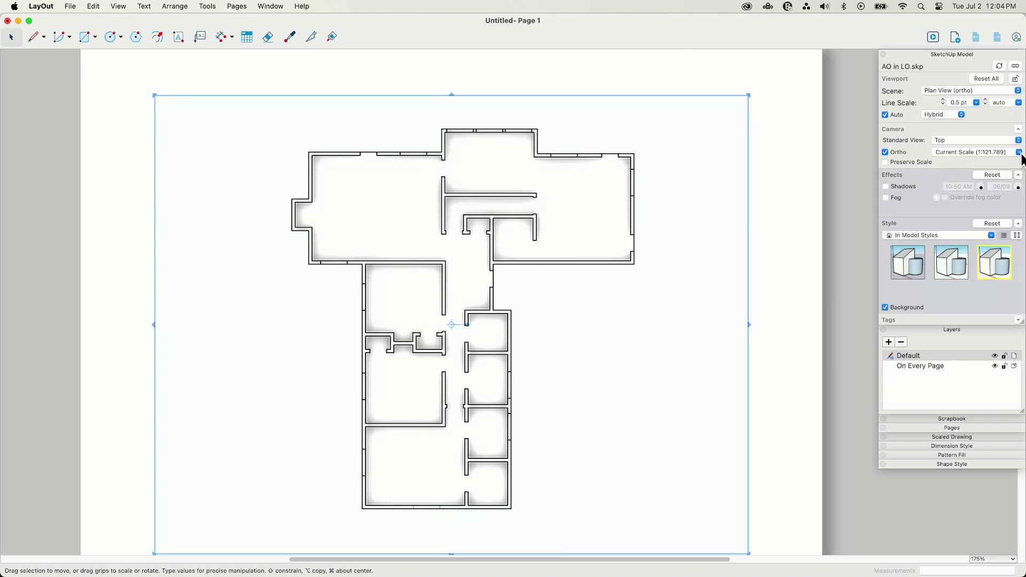